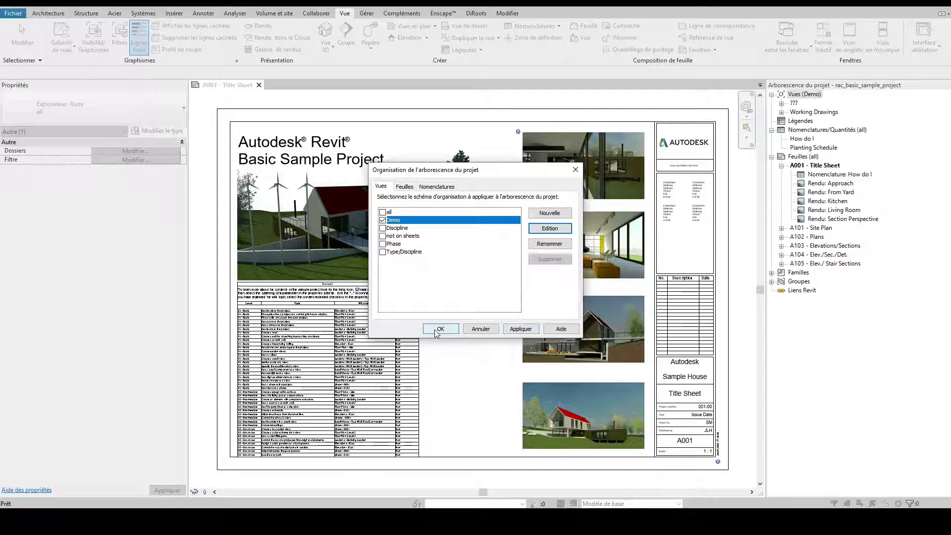
Apply the Demo organisation scheme to the project views and expand the ??? group down to its Rendus (Rendering) views.
left_click(439, 331)
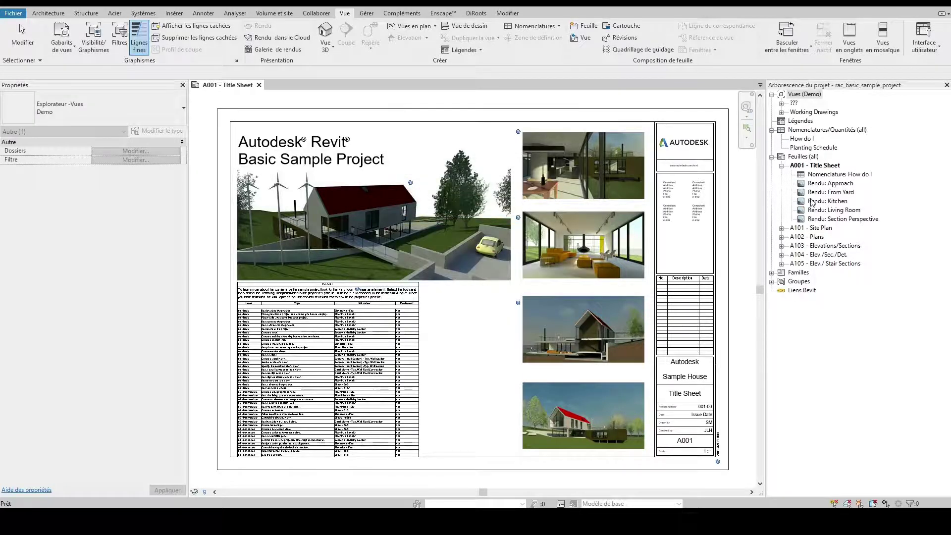
left_click(794, 103)
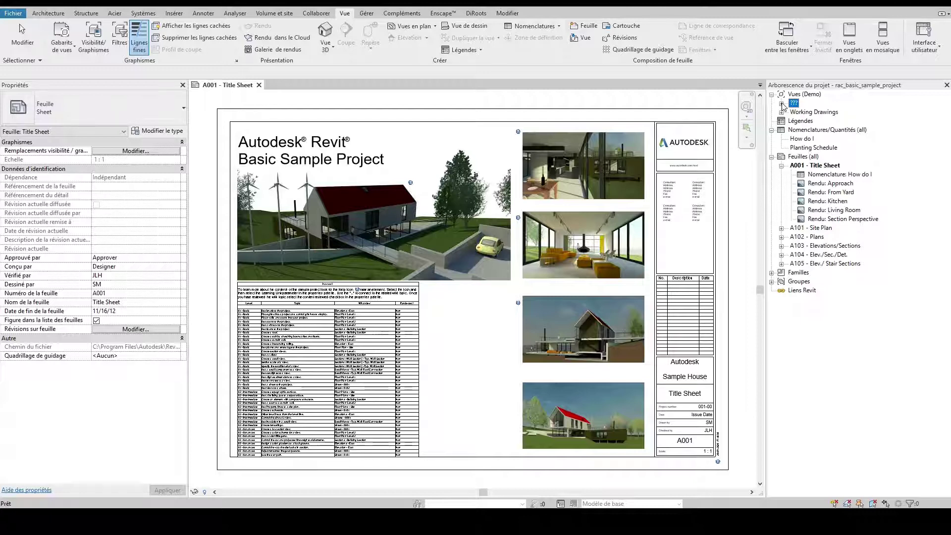
left_click(781, 104)
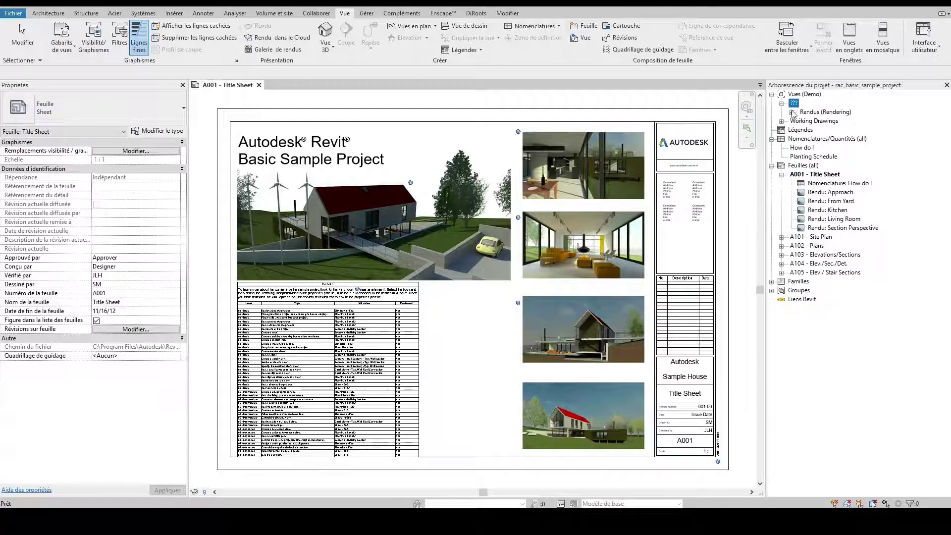
left_click(826, 112)
left_click(791, 112)
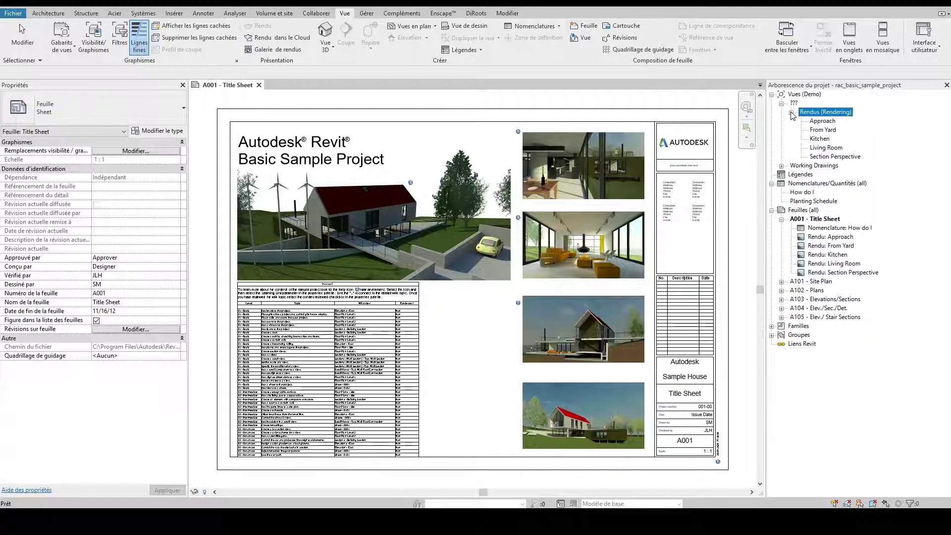
Inspect the properties of the rendering views from Approach to Section Perspective together, and of the Kitchen view alone.
left_click(825, 123)
left_click(829, 156, "shift")
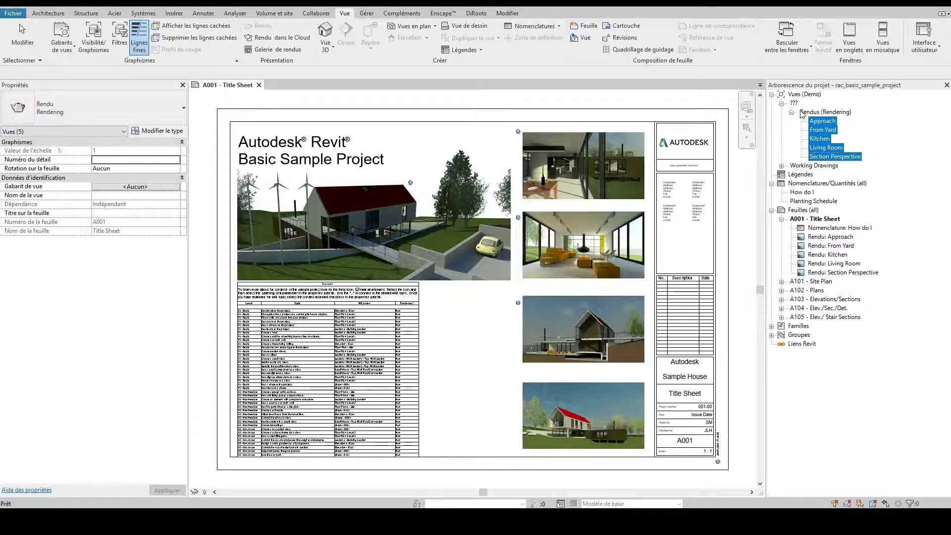
left_click(824, 141)
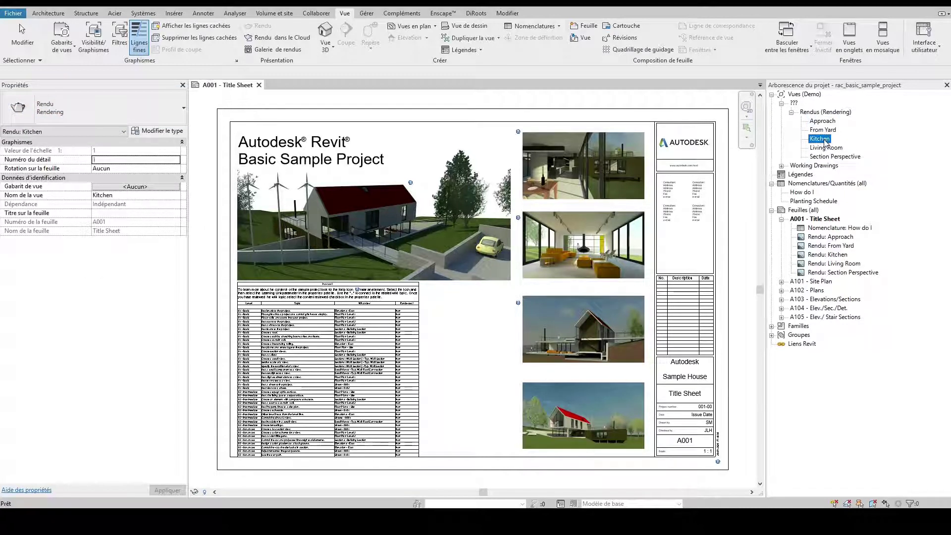
Set the phase of the Level 1 floor plan under Working Drawings to Learning Content and select the Learning Content group.
left_click(781, 166)
left_click(791, 175)
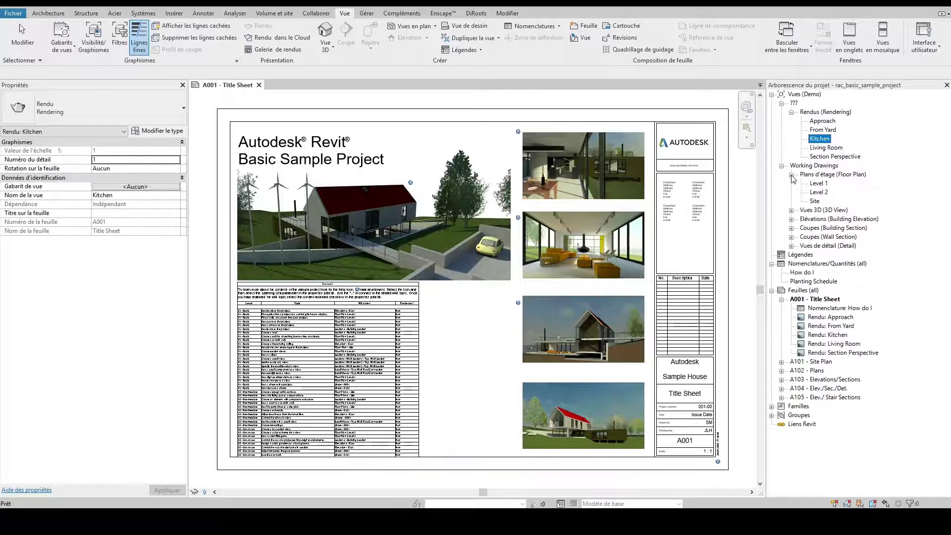
left_click(818, 184)
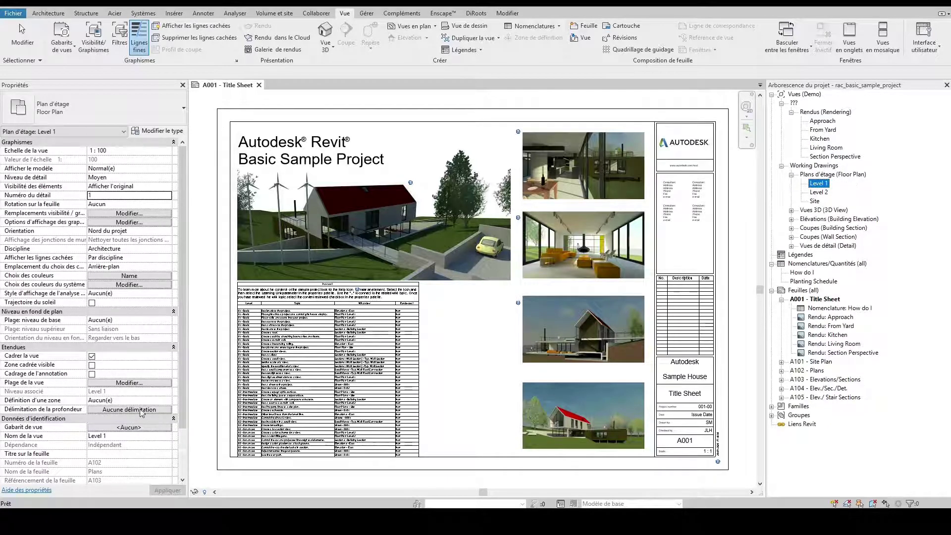
scroll(142, 413, "down", 2)
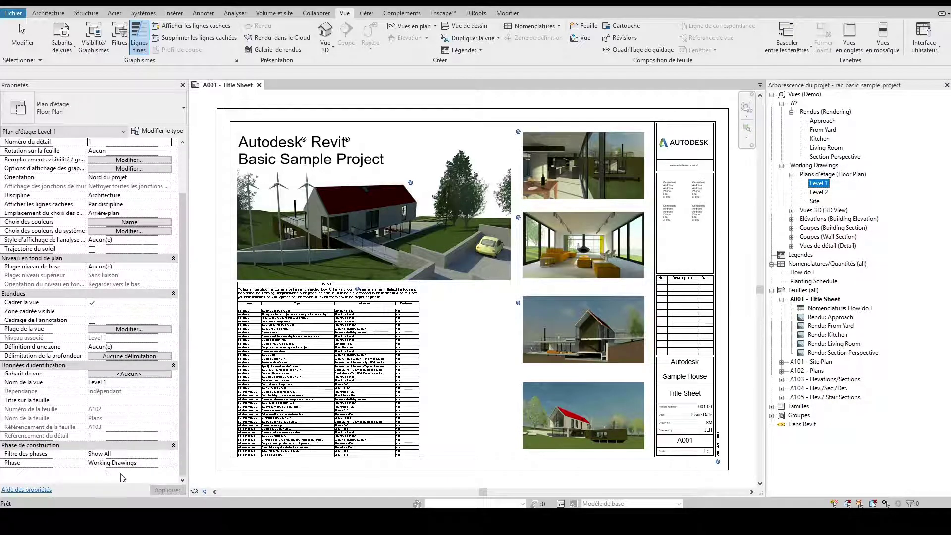
left_click(168, 463)
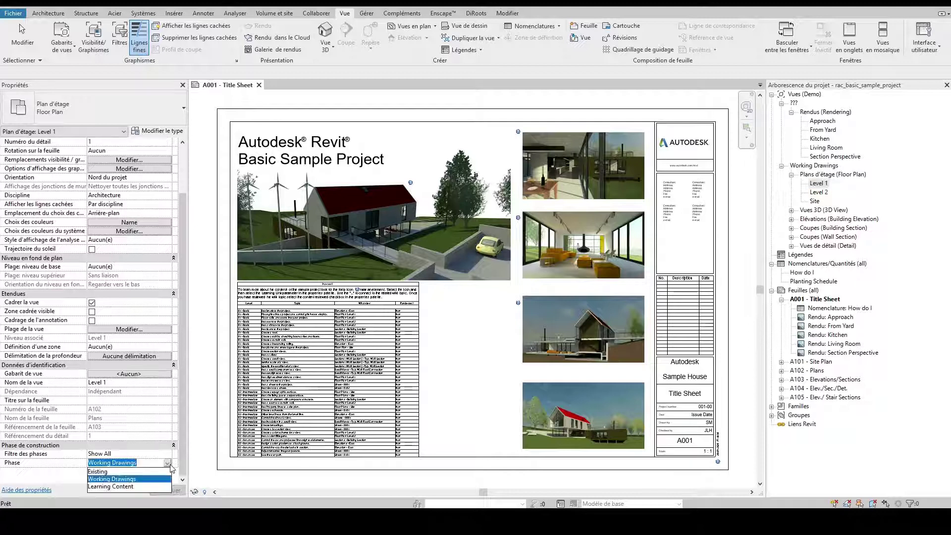
left_click(118, 487)
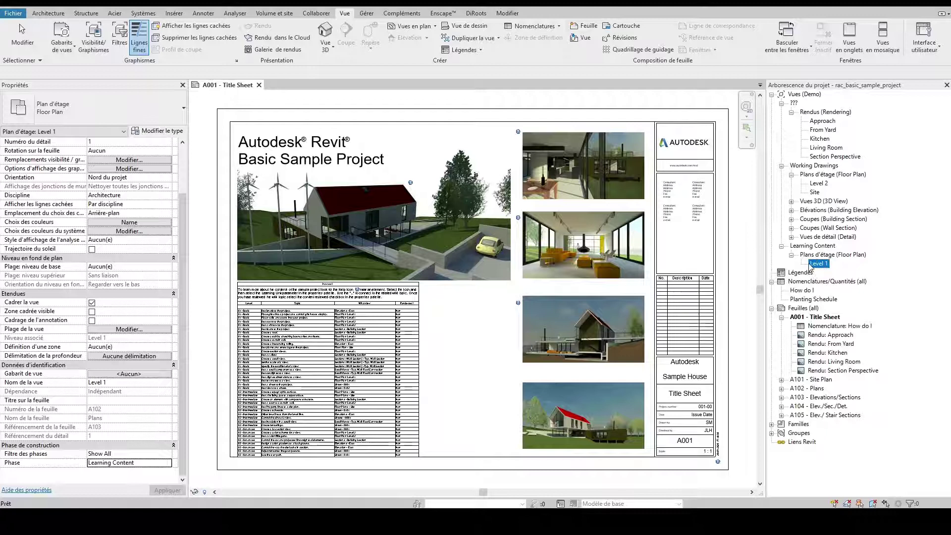
left_click(816, 246)
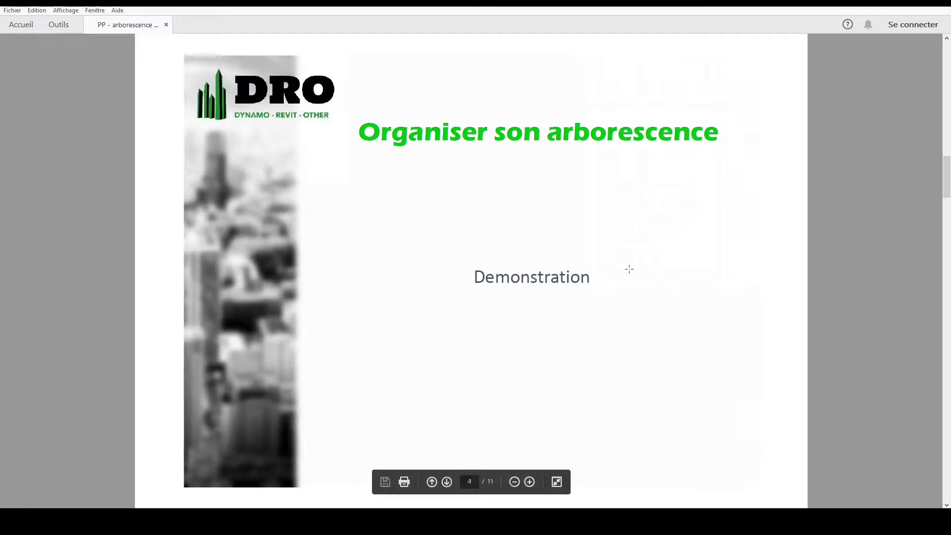
Advance the PDF presentation to the shared parameters slide and switch back to Revit.
key("Page_Down")
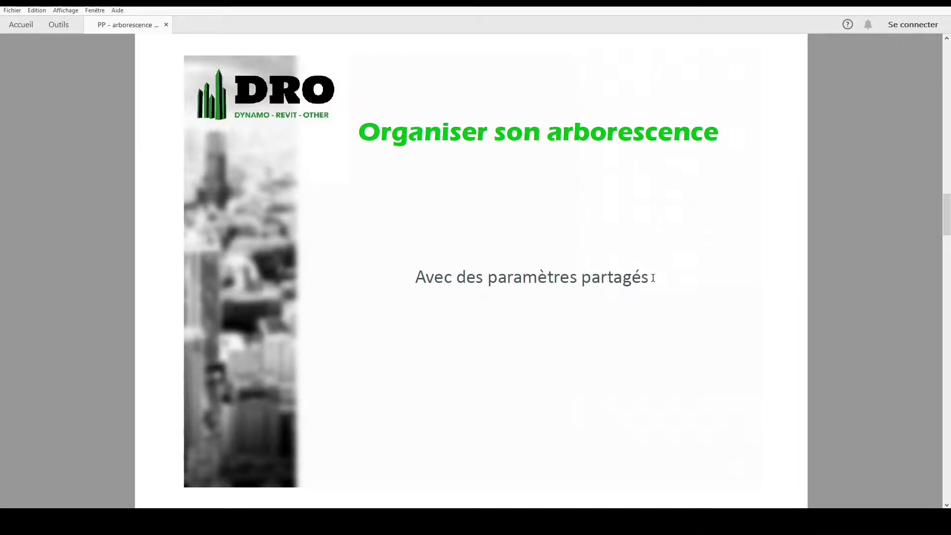
left_click(689, 521)
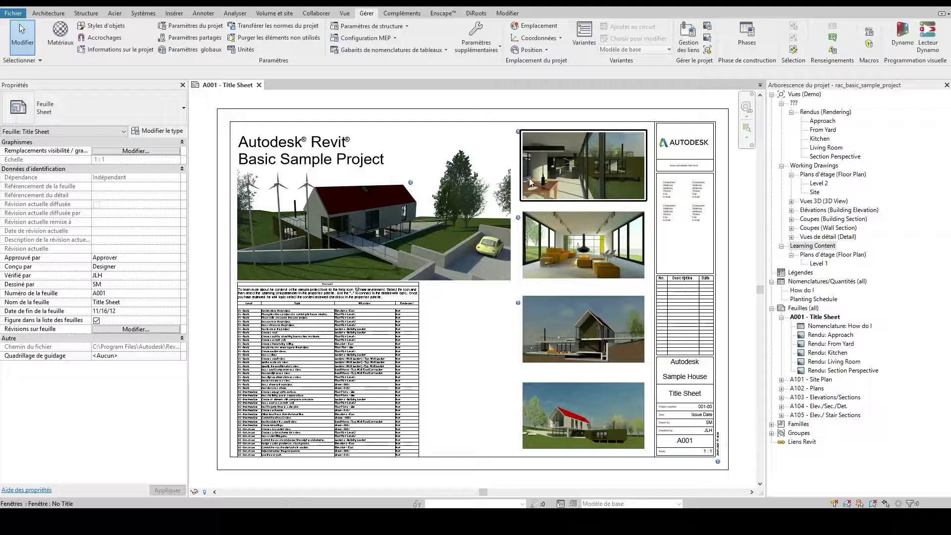
Start a new project parameter based on the shared parameter DRO_VW_Organisation1 from the DRO_VW_Views group.
left_click(190, 26)
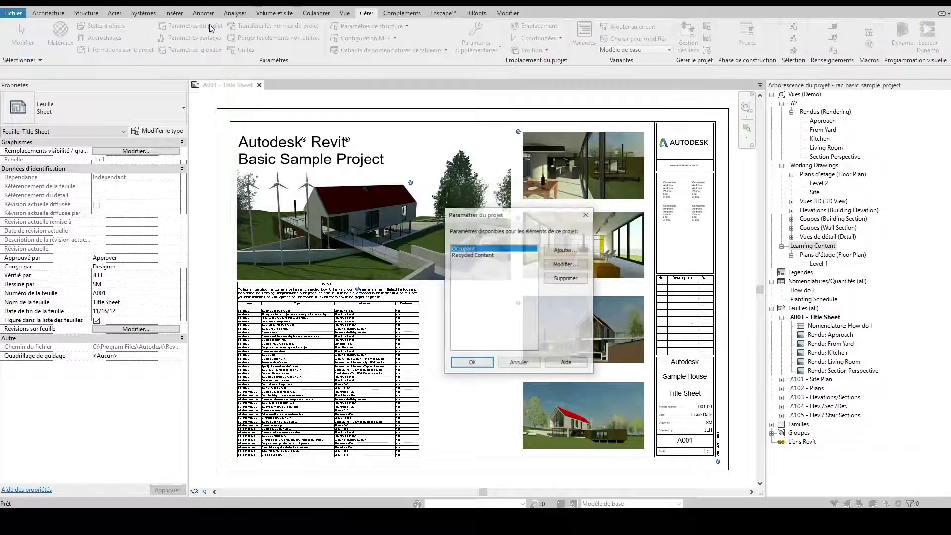
left_click(564, 251)
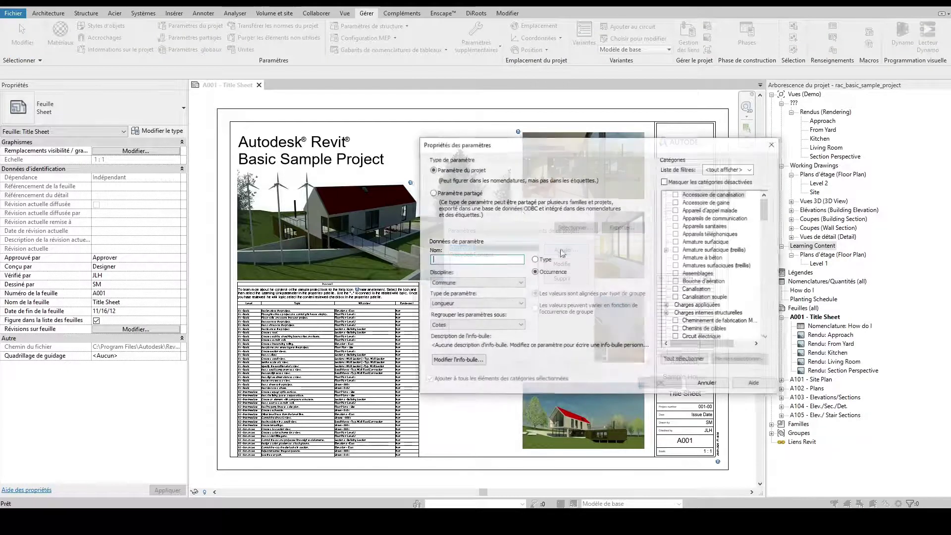
left_click(449, 192)
left_click(575, 227)
left_click(590, 217)
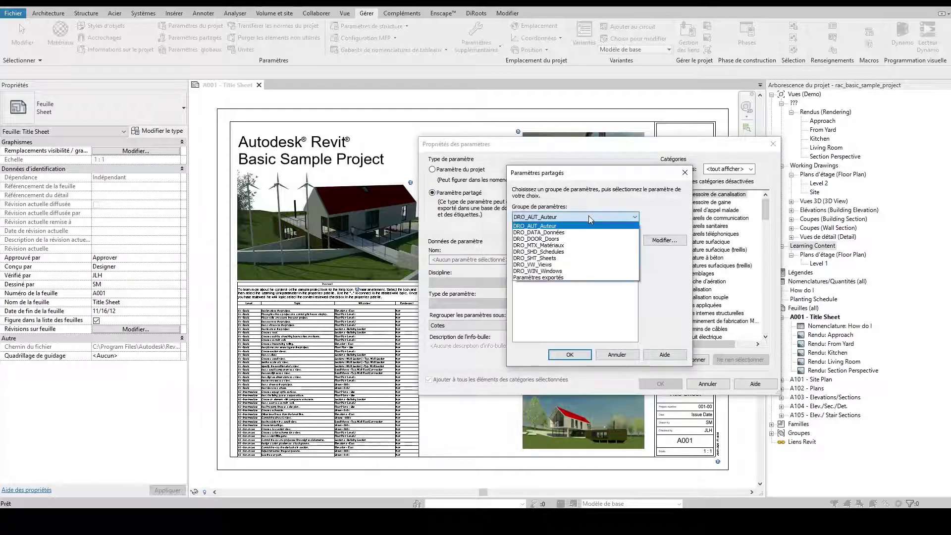
left_click(551, 265)
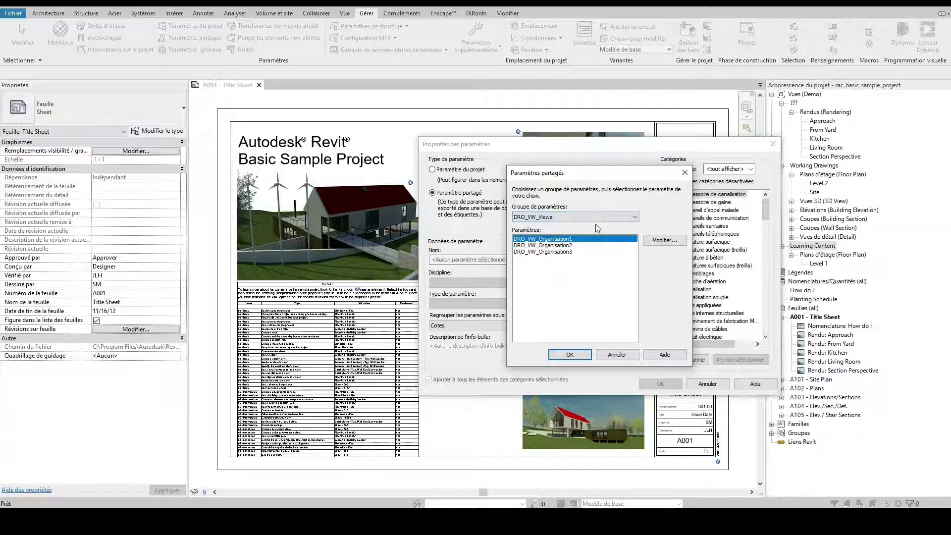
left_click(574, 356)
Assign the DRO_VW_Organisation1 parameter to the Vues category and add it to the project.
left_click(713, 276)
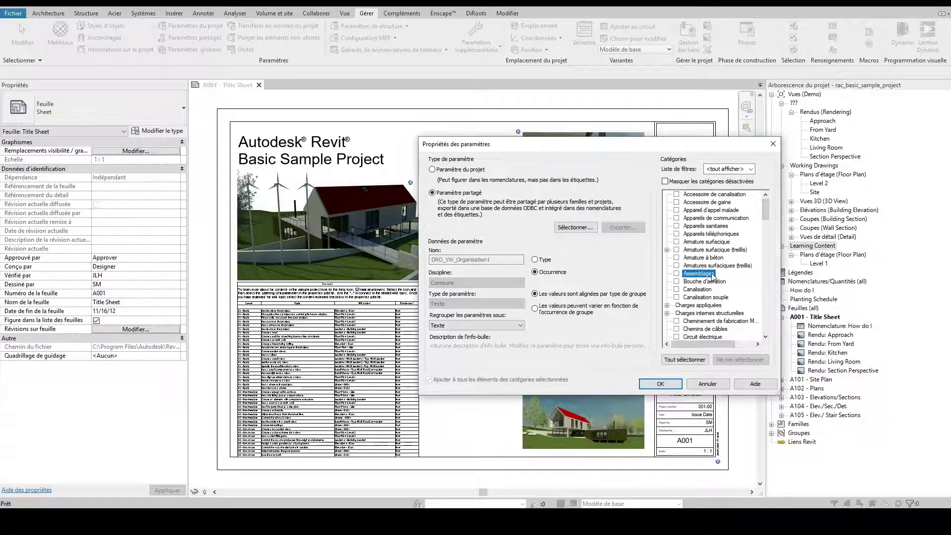
key("v")
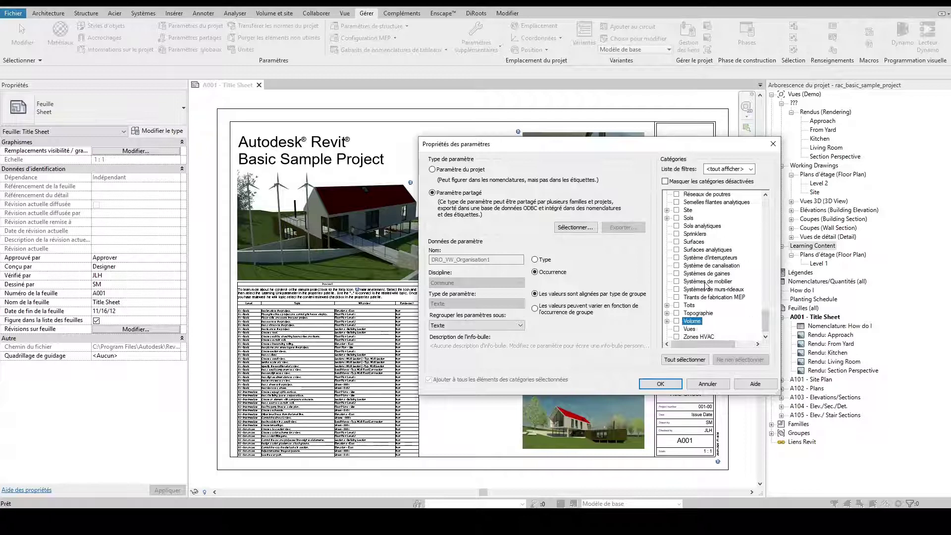
left_click(683, 330)
left_click(677, 321)
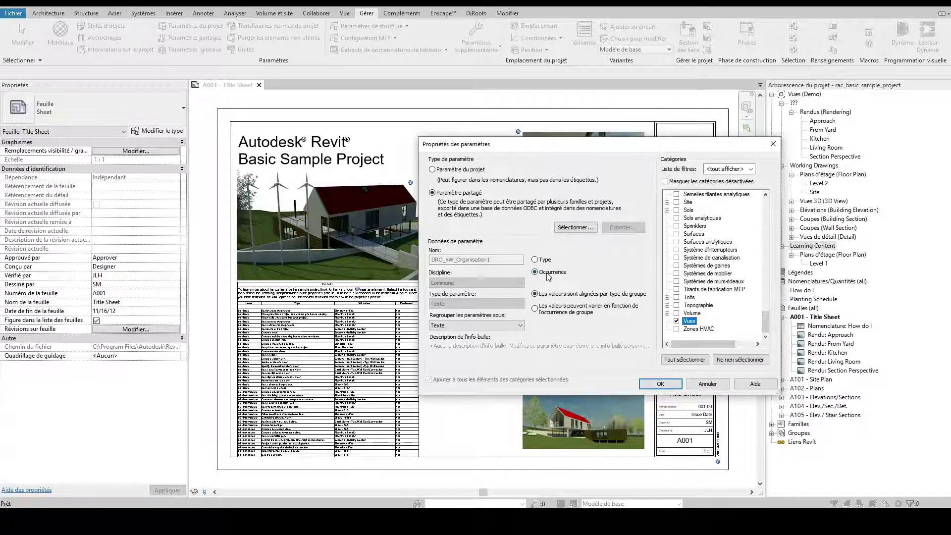
left_click(671, 386)
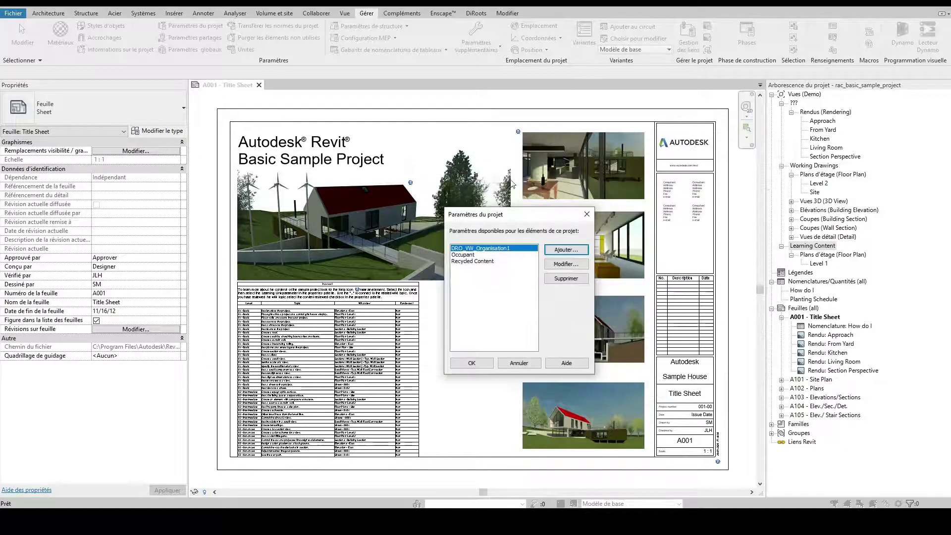
Start another project parameter based on the shared parameter DRO_SHD_Organisation1 from the DRO_SHD_Schedules group.
left_click(558, 253)
left_click(445, 194)
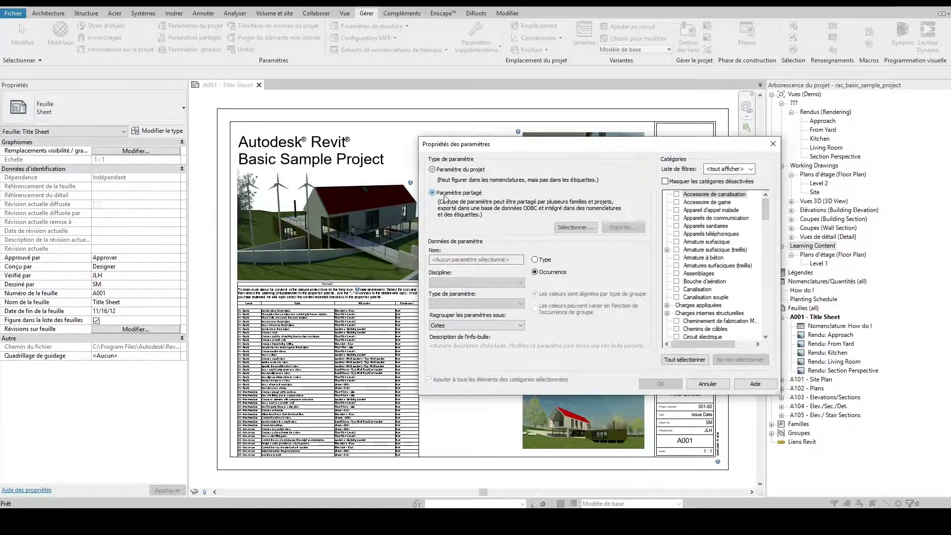
left_click(572, 228)
left_click(561, 216)
left_click(545, 272)
left_click(570, 355)
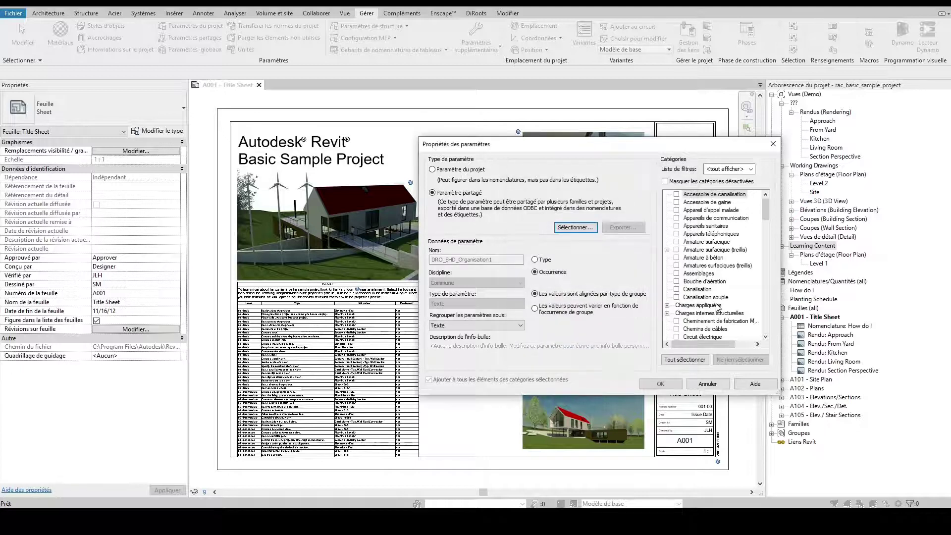
Assign the DRO_SHD_Organisation1 parameter to the Nomenclatures category and add it to the project.
scroll(714, 278, "down", 10)
left_click(693, 321)
left_click(677, 338)
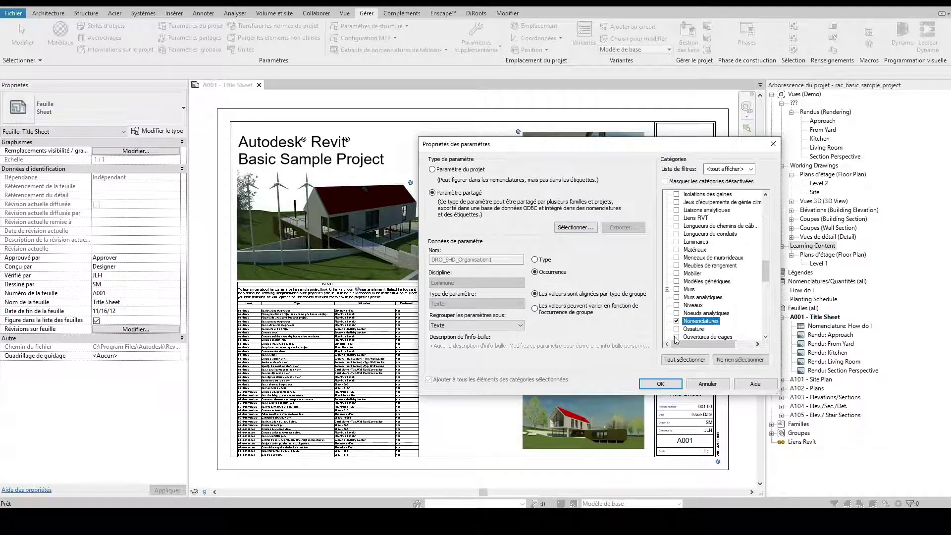
left_click(679, 385)
Start a third project parameter as a shared parameter and assign it to the Feuilles category.
left_click(566, 250)
left_click(468, 195)
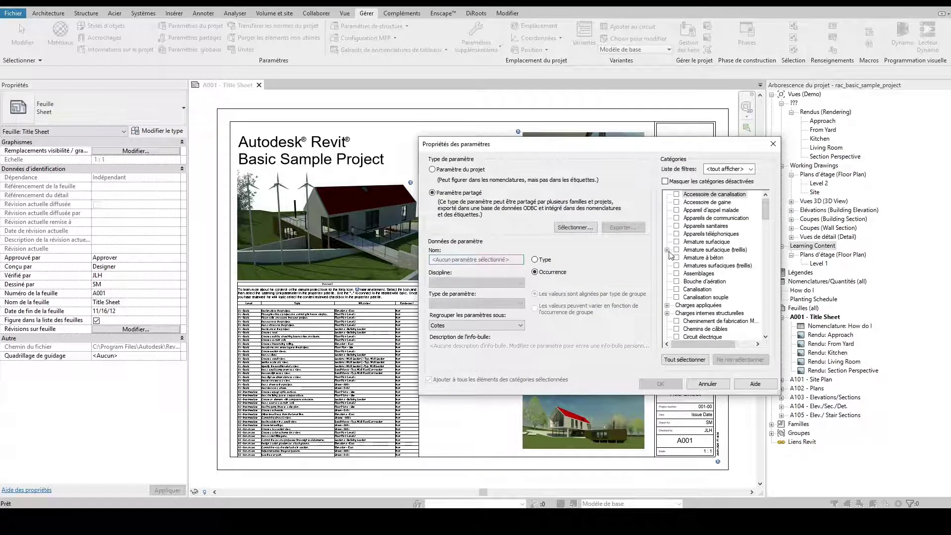
scroll(714, 278, "down", 10)
left_click(694, 321)
scroll(687, 332, "down", 1)
left_click(677, 321)
Choose the shared parameter DRO_SHT_Organisation1 from the DRO_SHT_Sheets group, add it, and save the project parameters.
left_click(497, 325)
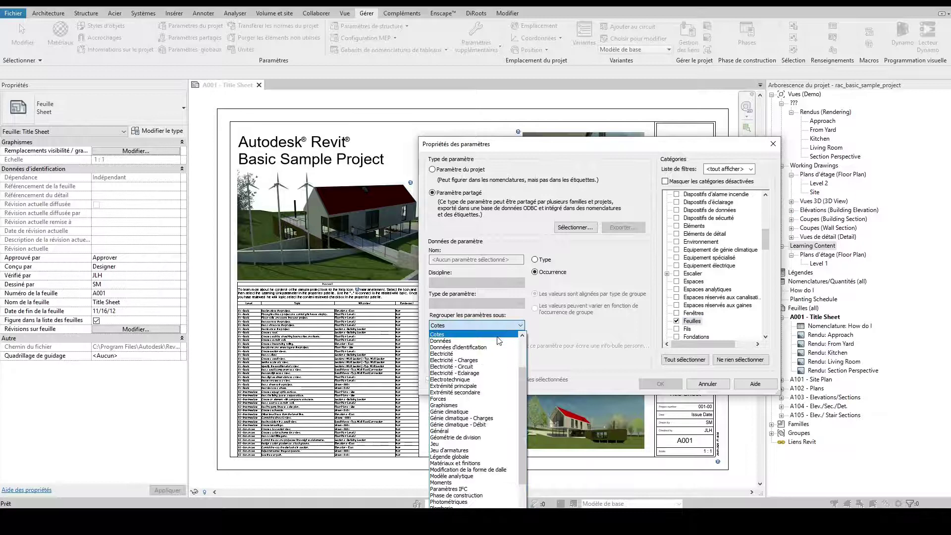
left_click(585, 228)
left_click(560, 216)
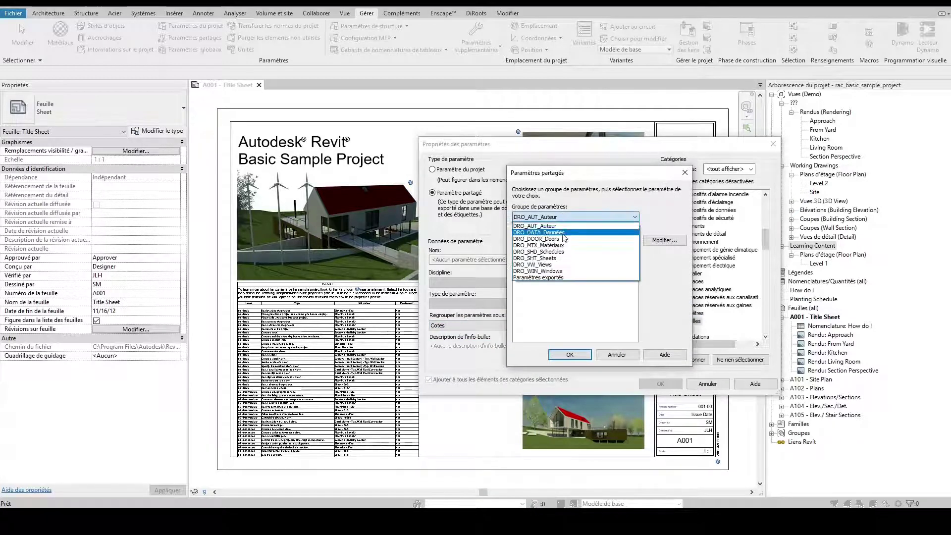
left_click(562, 258)
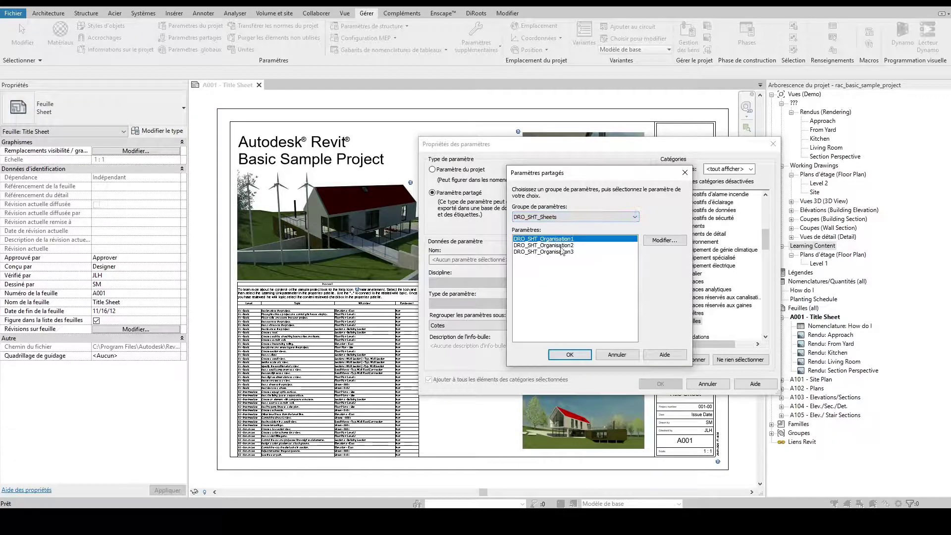
left_click(570, 354)
left_click(660, 384)
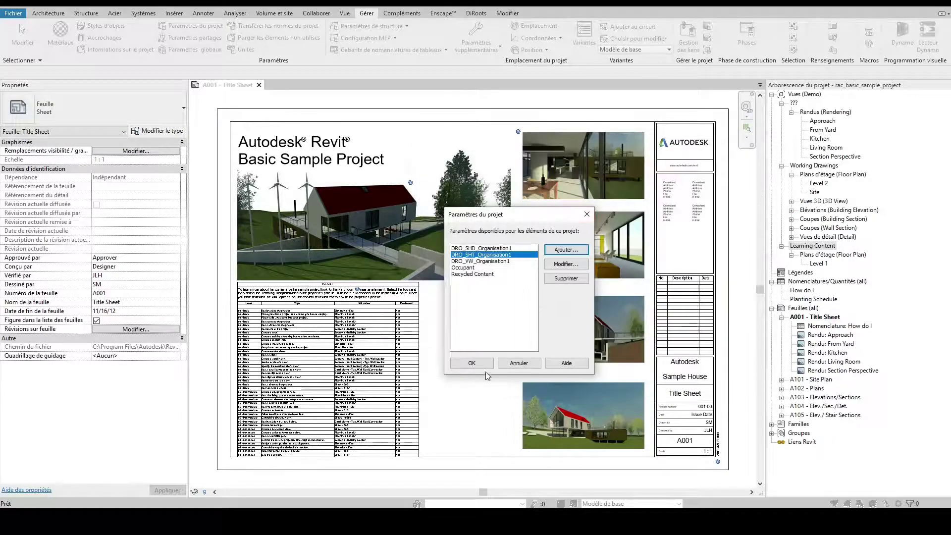
left_click(472, 364)
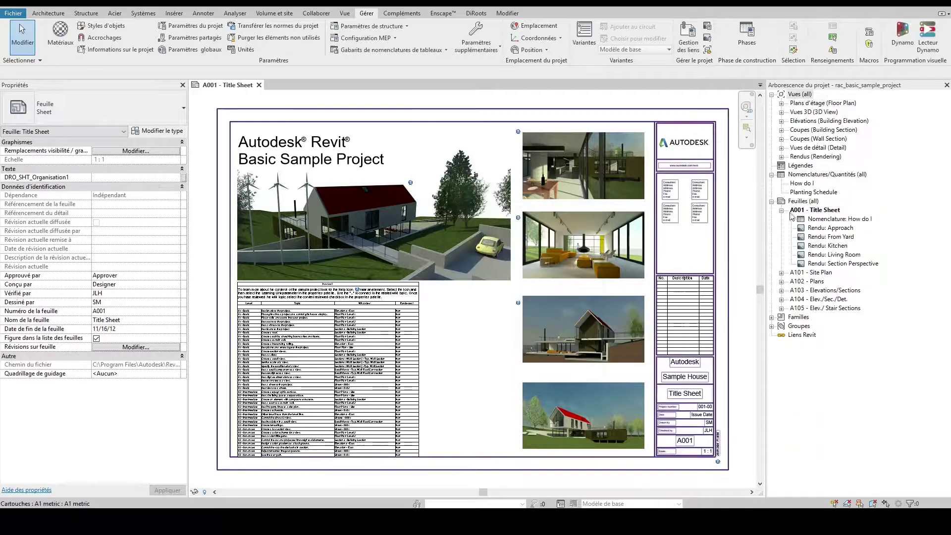
Create a new browser organisation scheme for the views named DRO1.
right_click(802, 94)
left_click(830, 103)
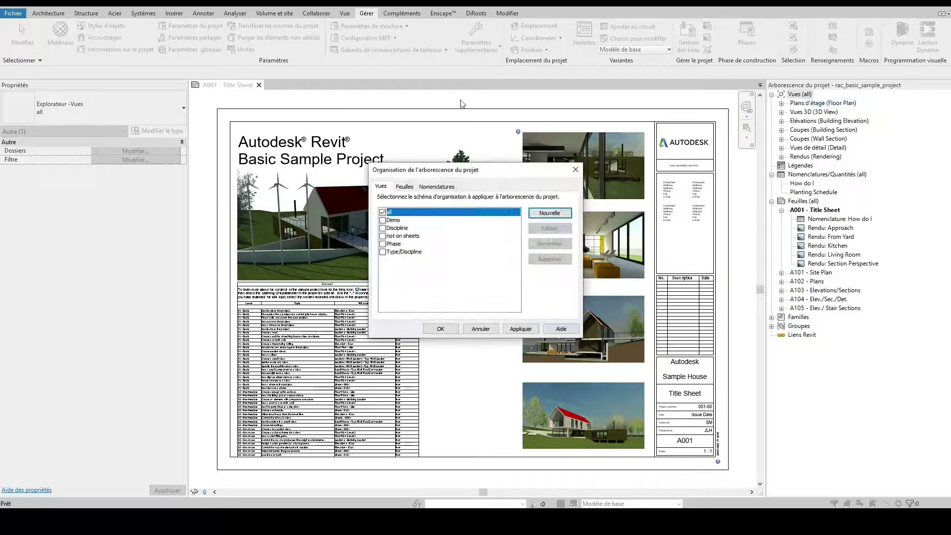
left_click(550, 213)
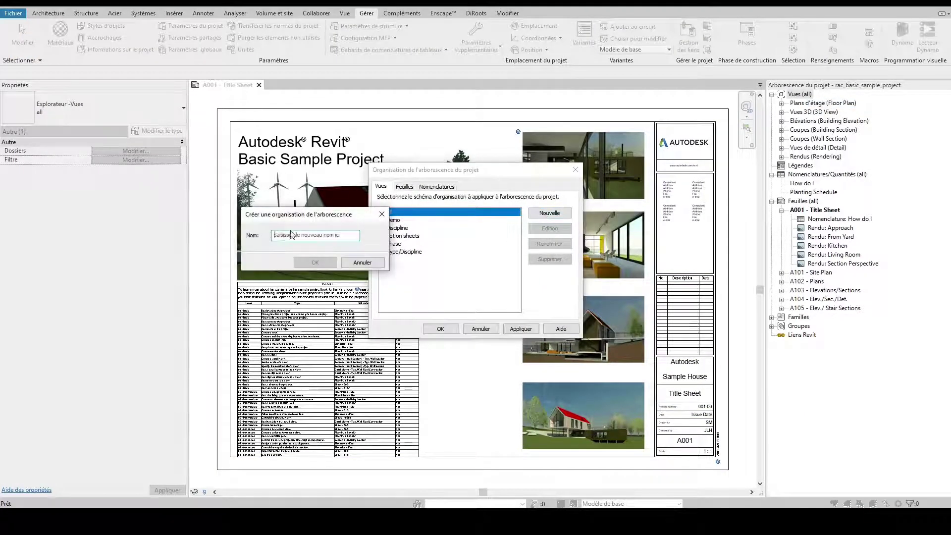
type("DRO1")
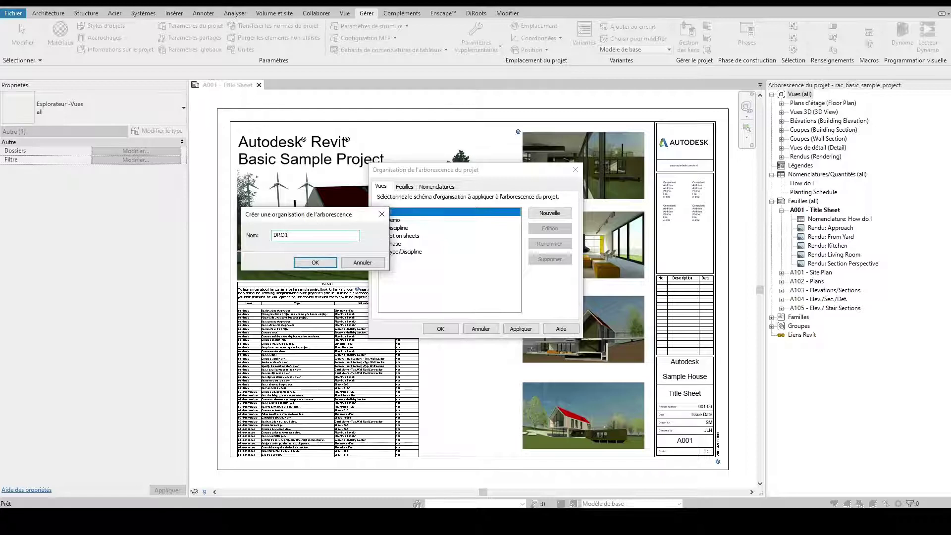
left_click(308, 263)
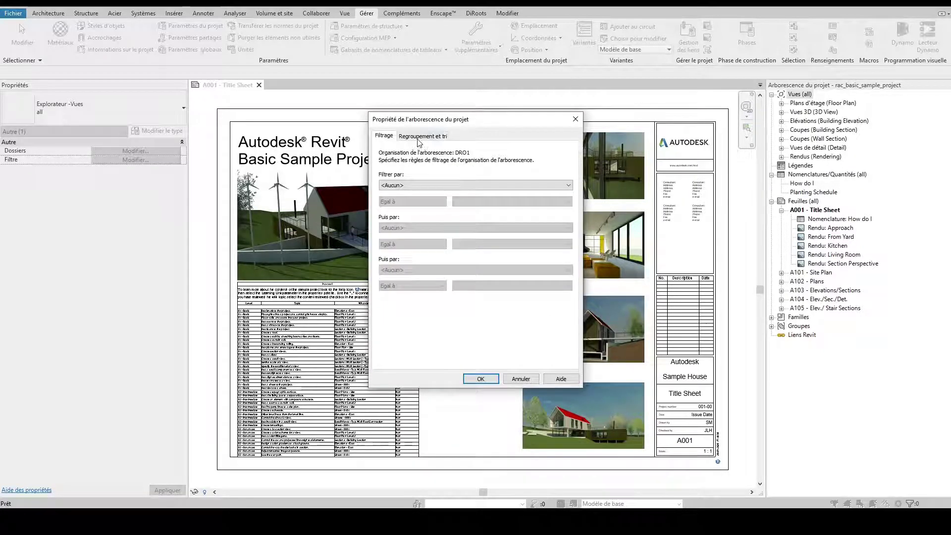
Group the DRO1 view organisation by DRO_VW_Organisation1, with Famille et type as the second level, and confirm the scheme.
left_click(421, 136)
left_click(446, 174)
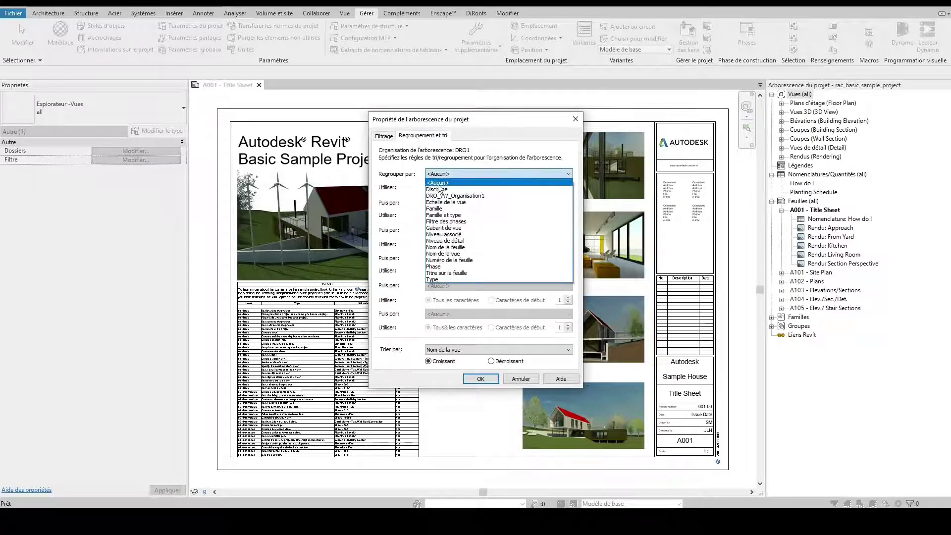
left_click(478, 197)
left_click(456, 203)
left_click(471, 246)
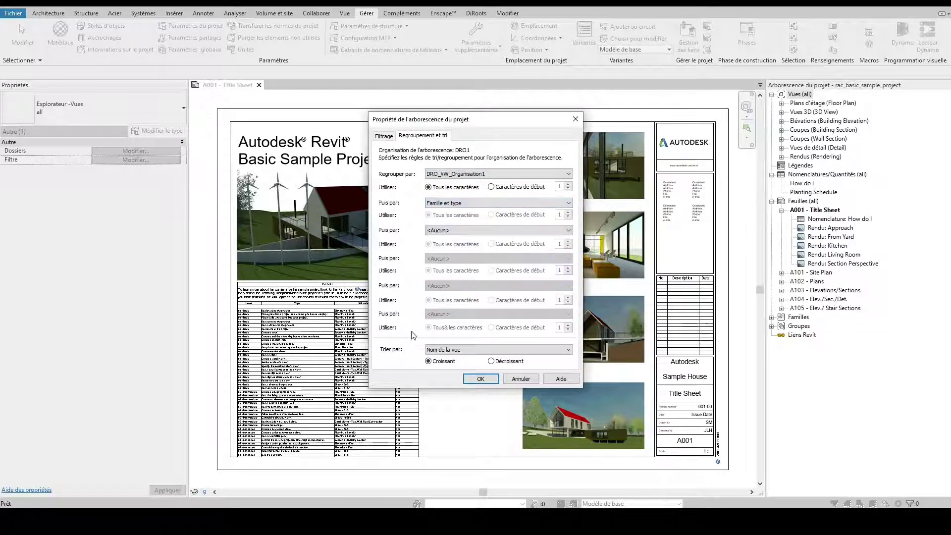
left_click(480, 379)
Create a new browser organisation scheme for the sheets (Feuilles) named DRO2.
left_click(404, 187)
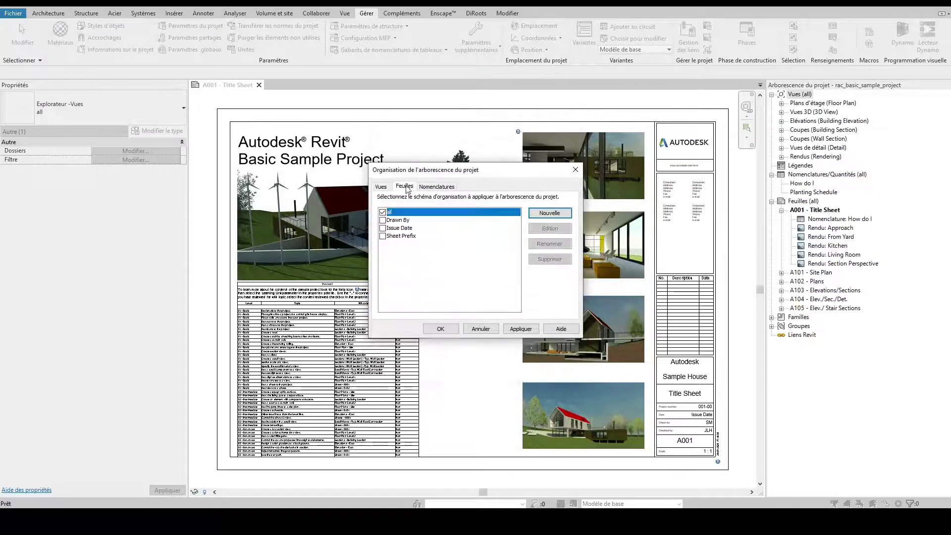
left_click(544, 214)
type("DRO2")
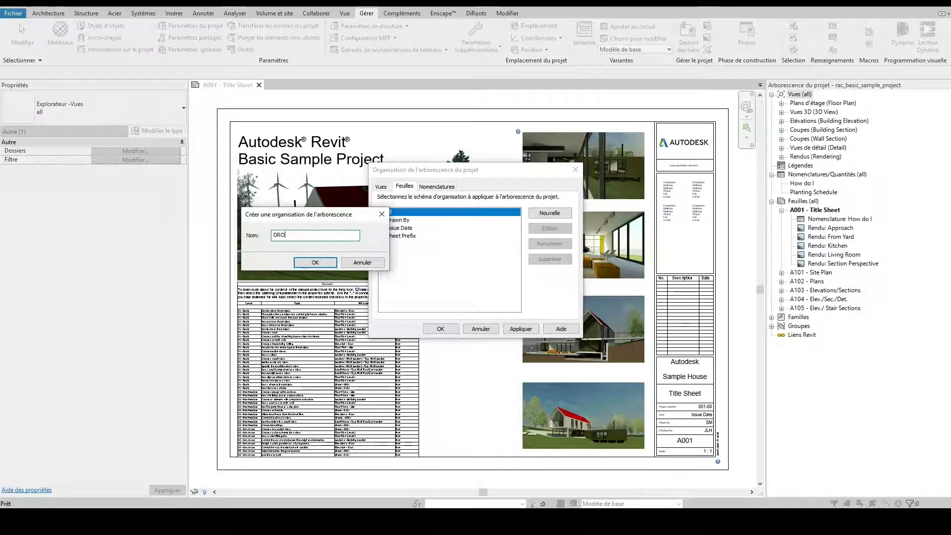
left_click(316, 262)
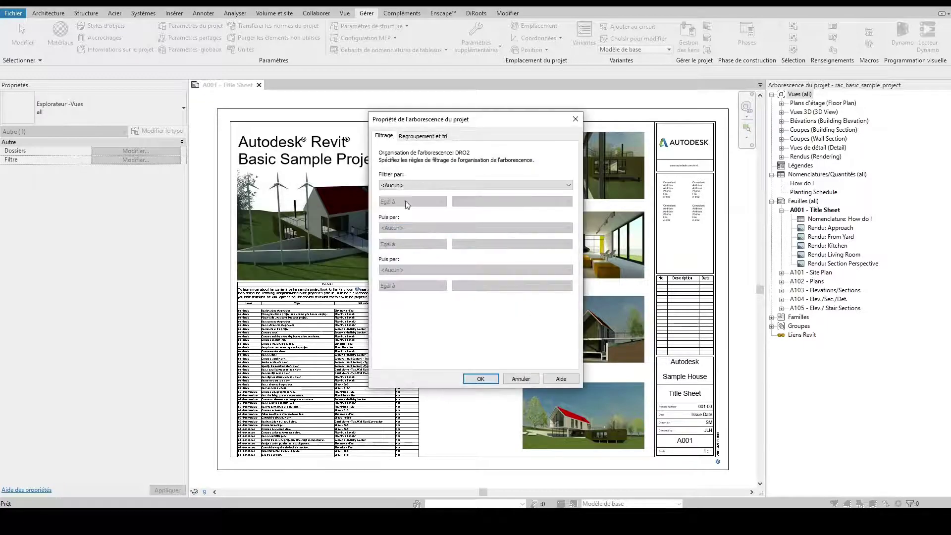
Group the DRO2 sheet organisation by DRO_SHT_Organisation1, with no second grouping level, and confirm the scheme.
left_click(422, 135)
left_click(442, 173)
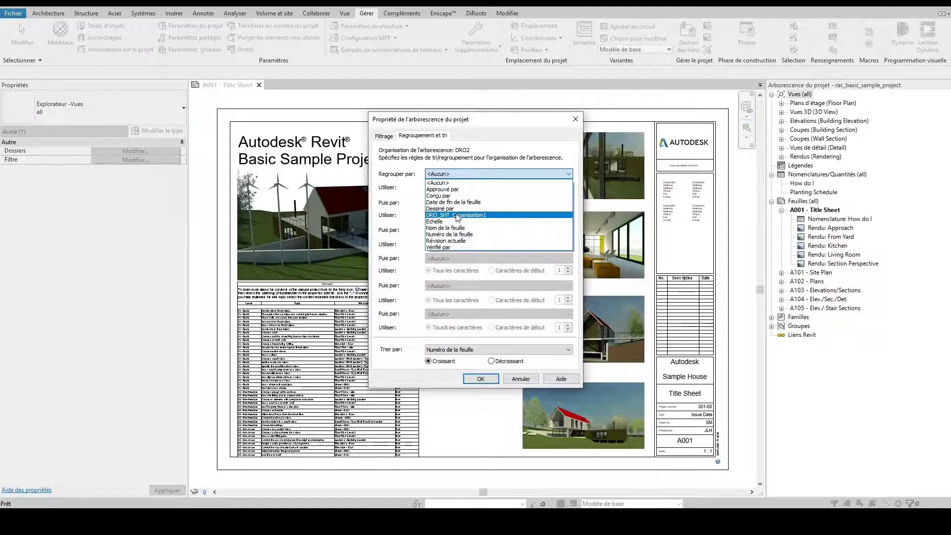
left_click(447, 210)
left_click(447, 205)
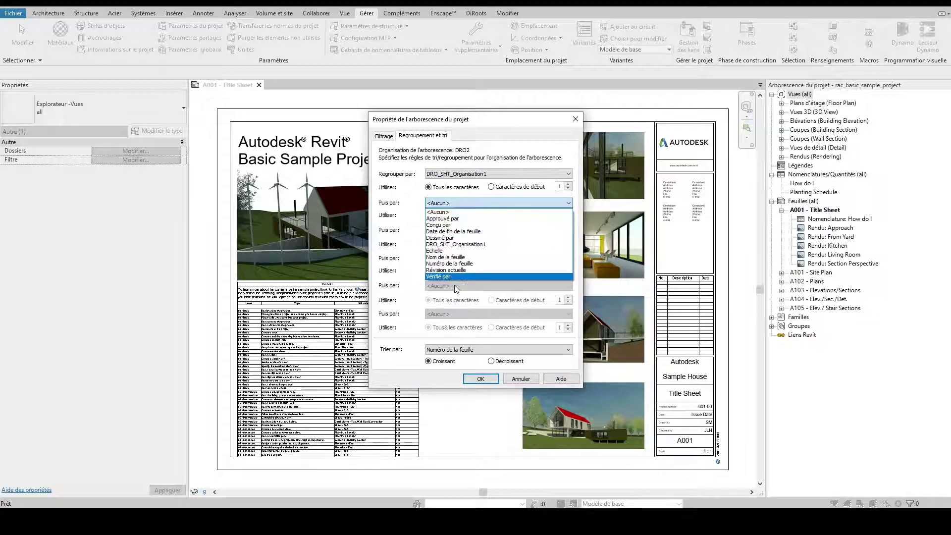
left_click(455, 211)
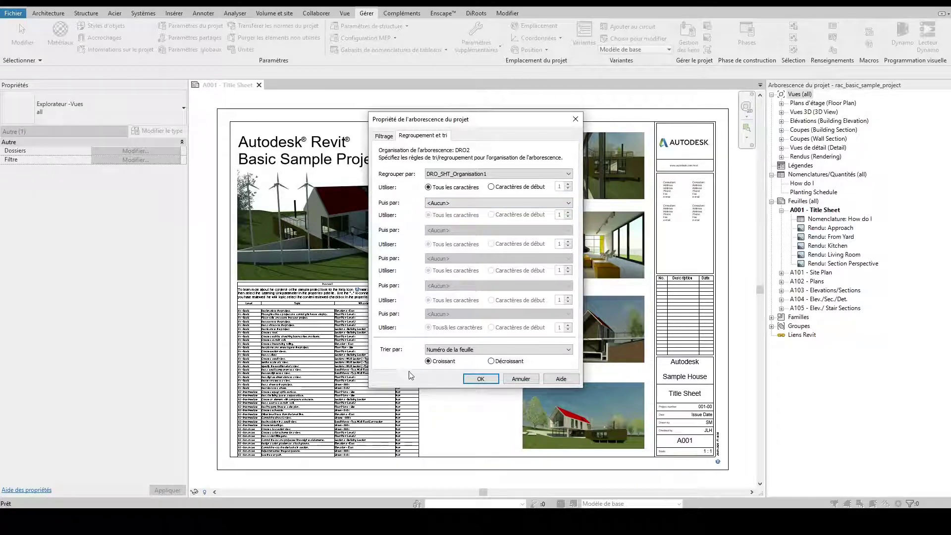
left_click(480, 378)
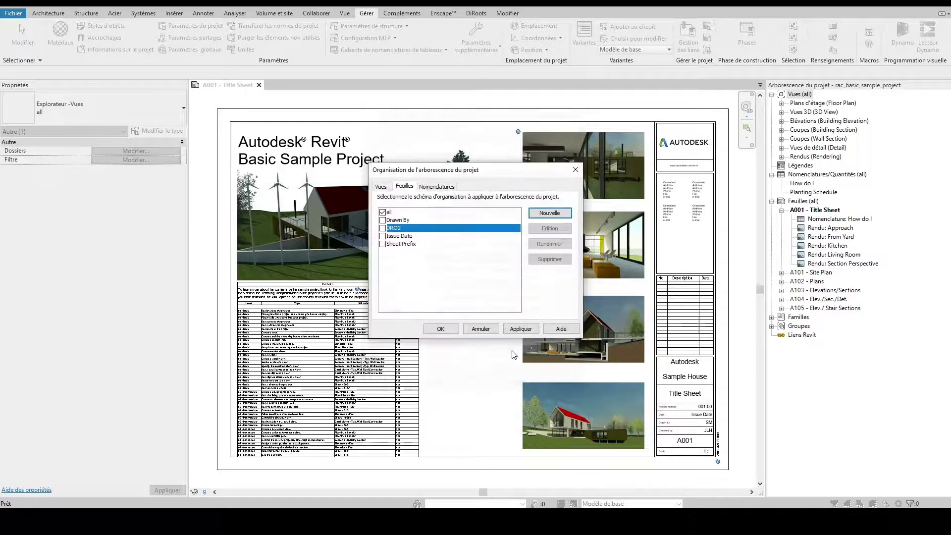
Create a new browser organisation scheme for the schedules (Nomenclatures) named DRO3.
left_click(439, 187)
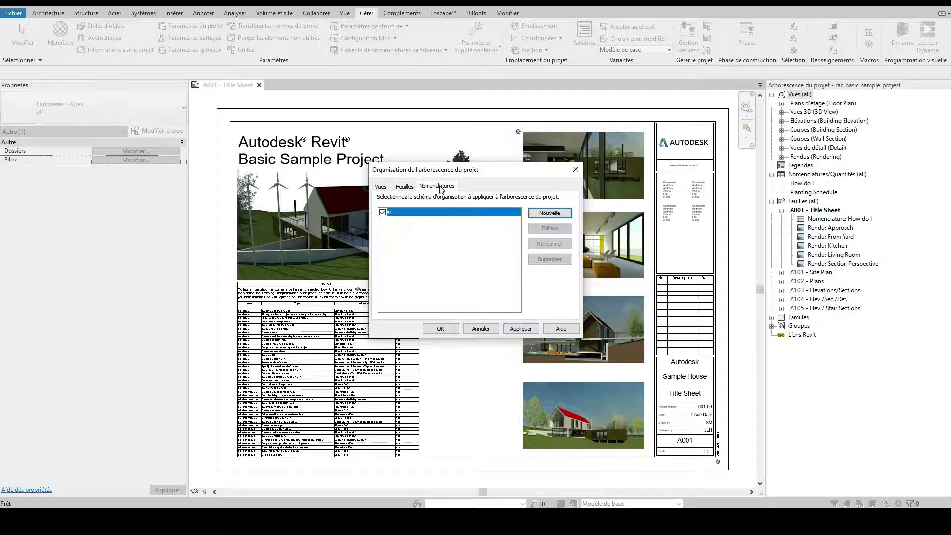
left_click(550, 213)
type("DRO3")
left_click(315, 262)
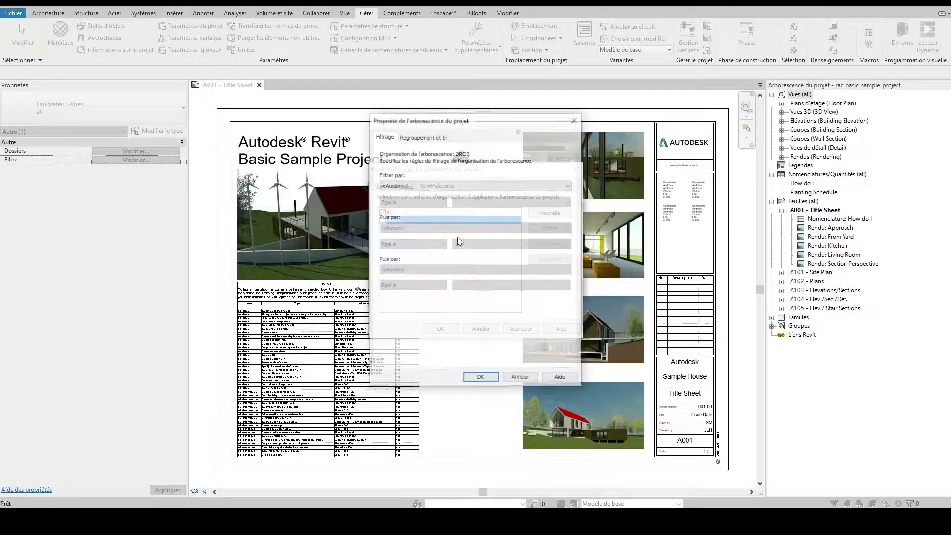
Group the DRO3 schedule organisation by DRO_SHD_Organisation1 and confirm the scheme.
left_click(428, 137)
left_click(495, 173)
left_click(495, 186)
left_click(478, 379)
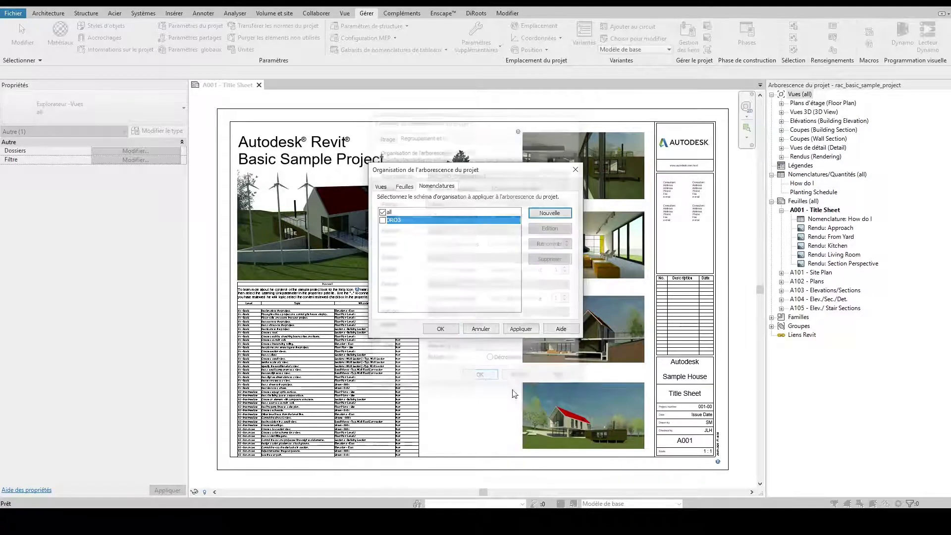
Activate DRO3 for the schedules, DRO2 for the sheets and DRO1 for the views, and apply them to the project browser.
left_click(382, 220)
left_click(404, 186)
left_click(383, 228)
left_click(381, 187)
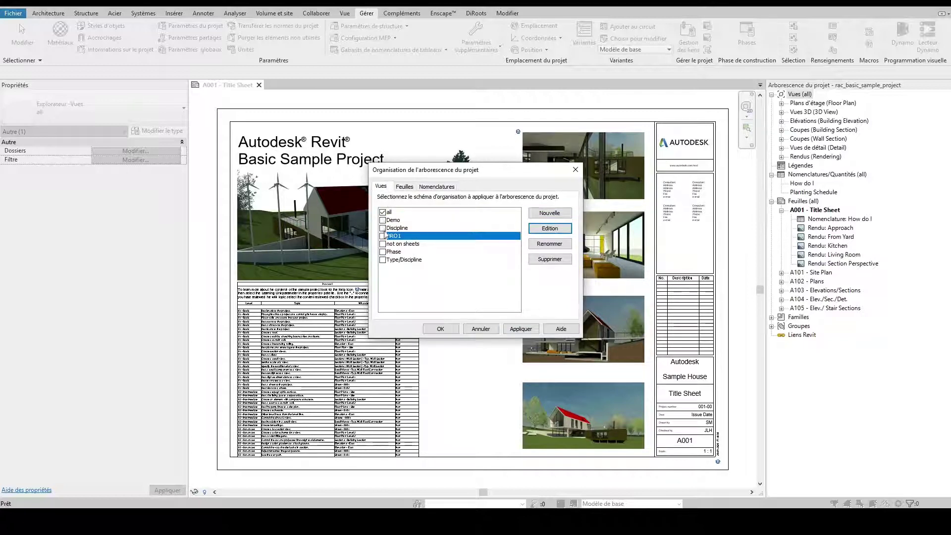
left_click(437, 186)
left_click(522, 330)
left_click(440, 329)
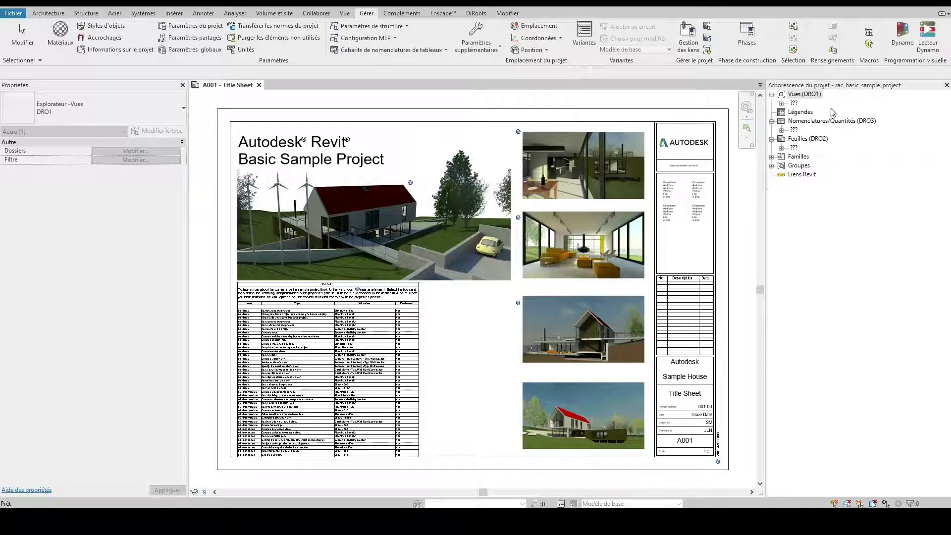
Set DRO_VW_Organisation1 to Travail for the Level 1 and Level 2 floor plans together.
left_click(794, 148)
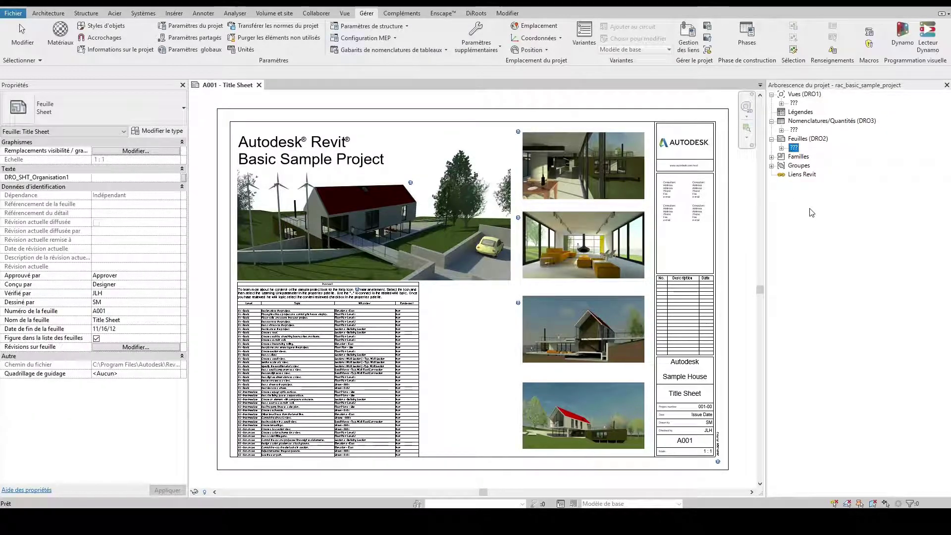
left_click(781, 103)
left_click(815, 112)
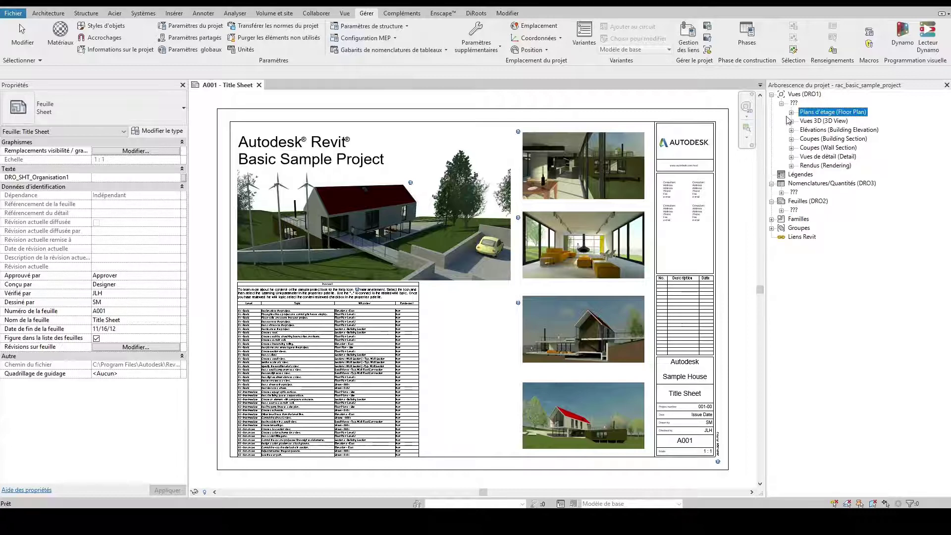
left_click(792, 112)
left_click(818, 121)
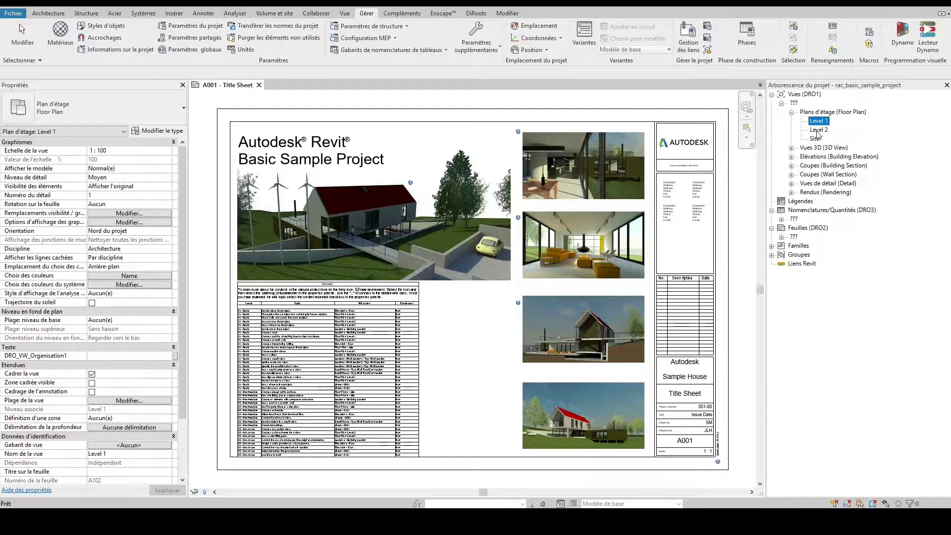
left_click(819, 130, "ctrl")
left_click(131, 321)
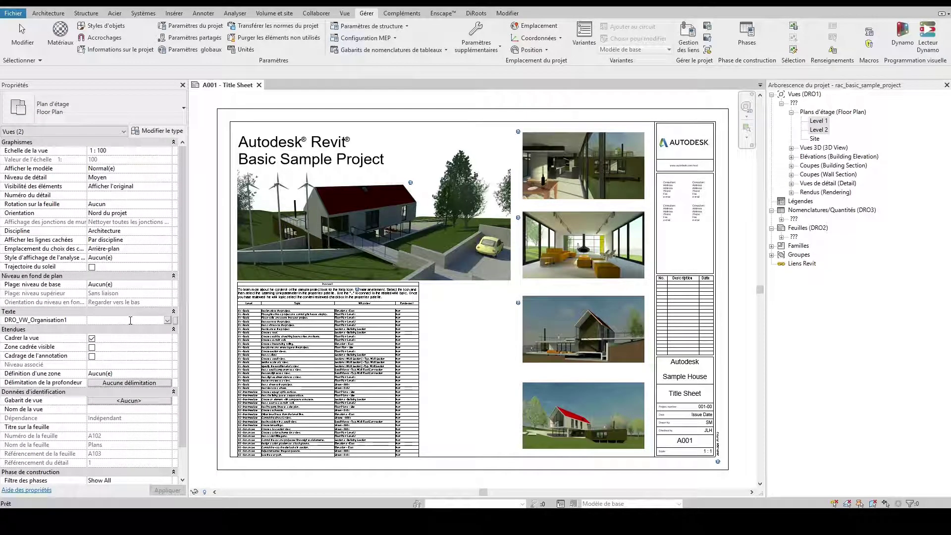
type("Travail")
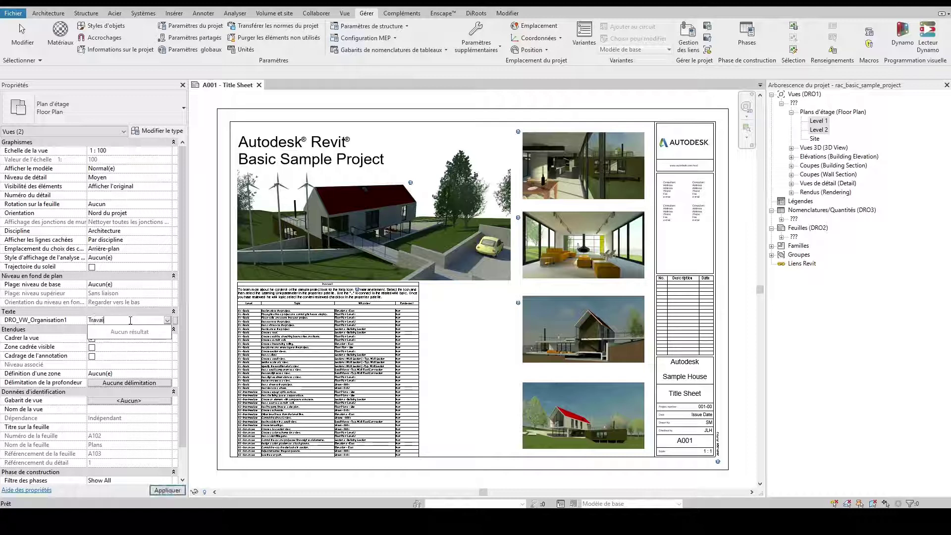
key("Return")
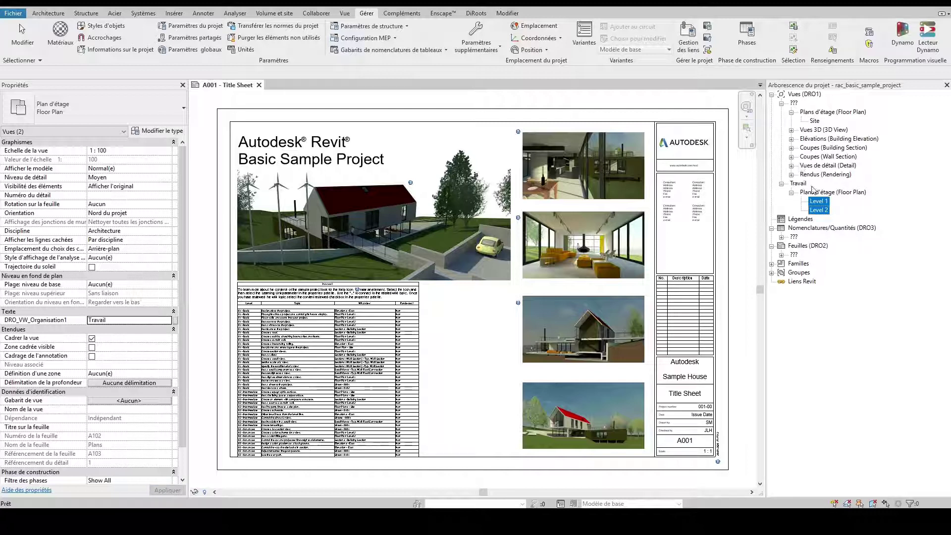
Set DRO_VW_Organisation1 to Impression for all four detail views, from Main Stair Detail to Typical Wall Roof Connection.
left_click(792, 166)
left_click(825, 174)
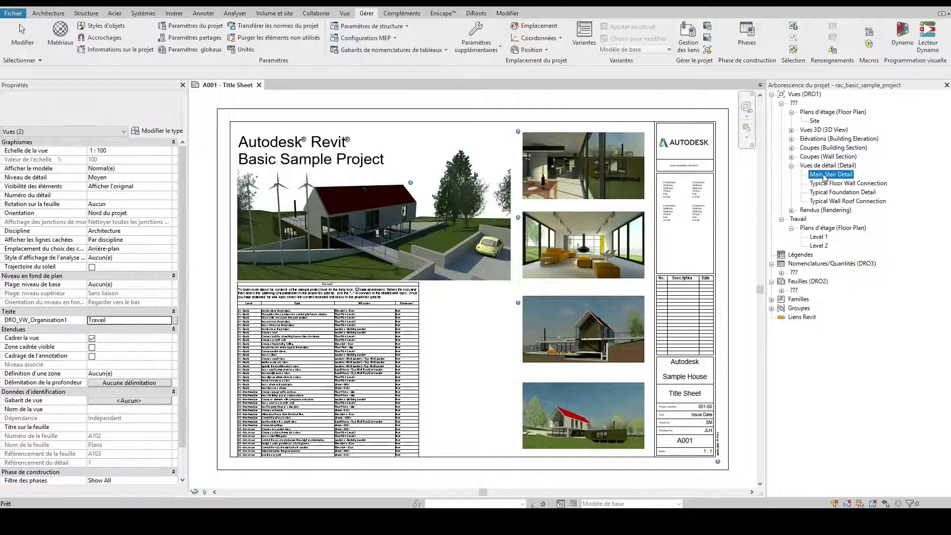
left_click(842, 201, "shift")
left_click(150, 284)
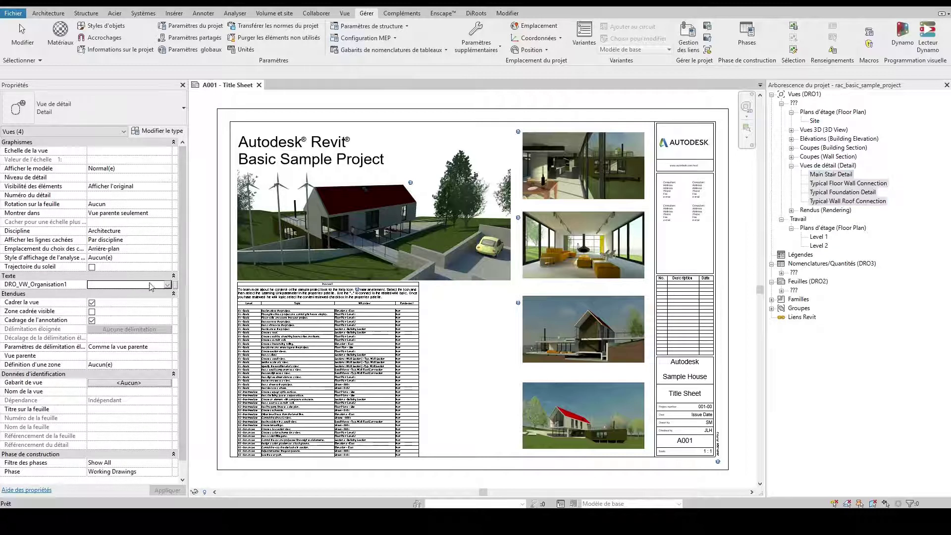
type("Impress")
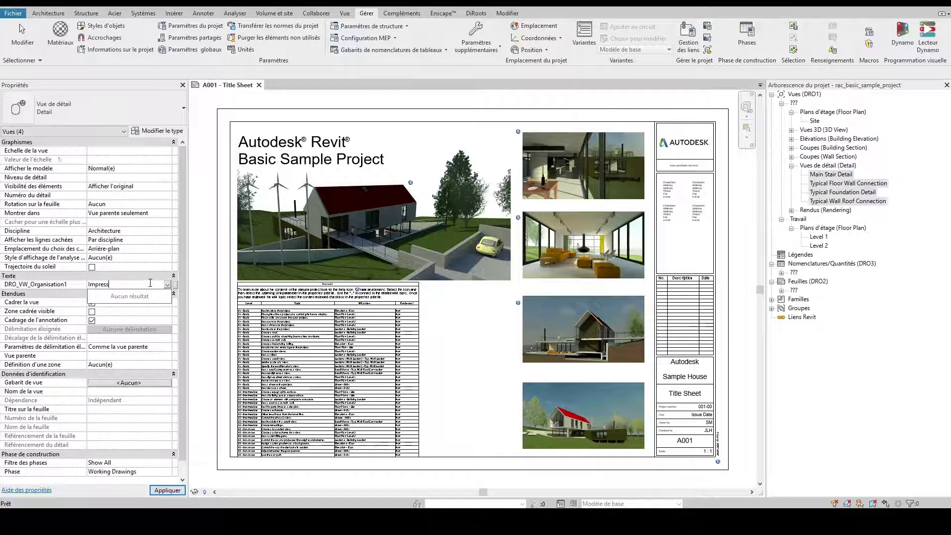
key("Return")
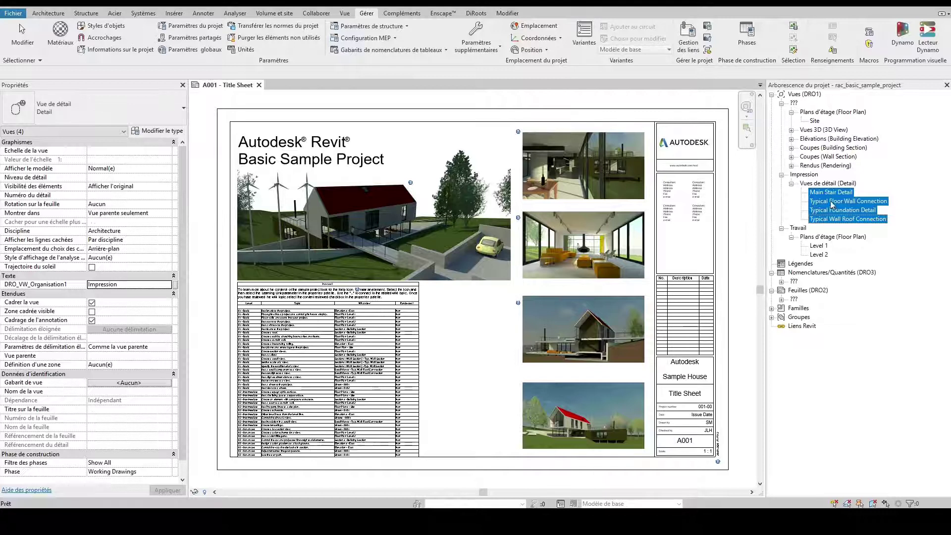
left_click(833, 202)
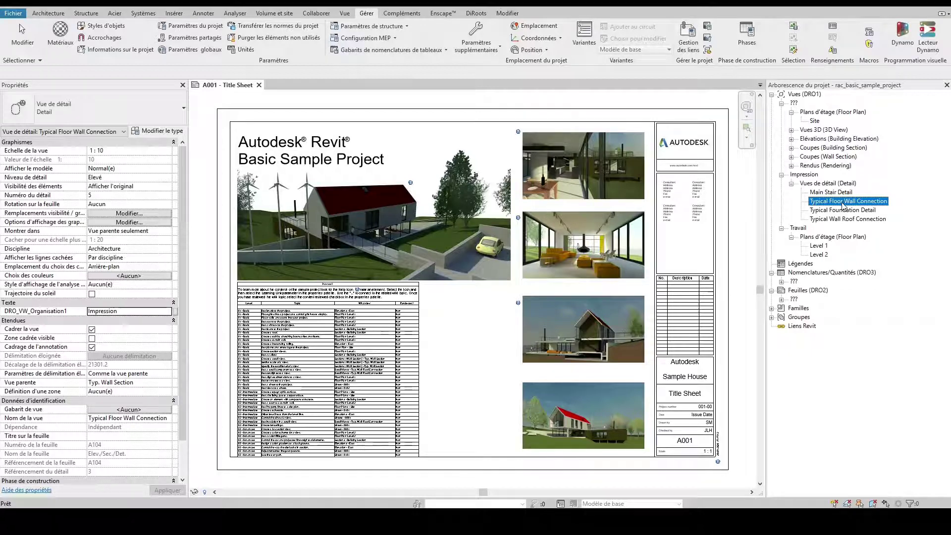
Set DRO_SHD_Organisation1 to Travail for the How do I schedule.
left_click(782, 281)
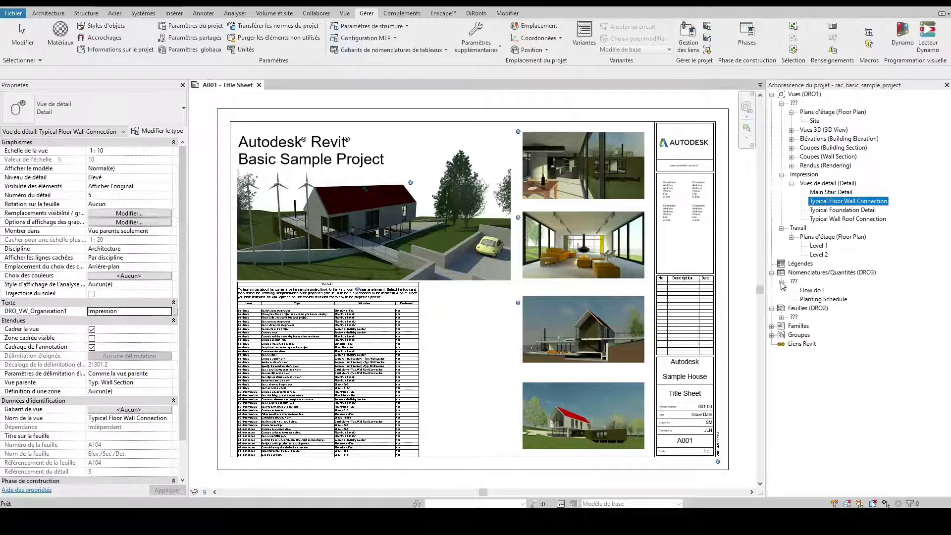
left_click(811, 292)
left_click(159, 150)
type("T")
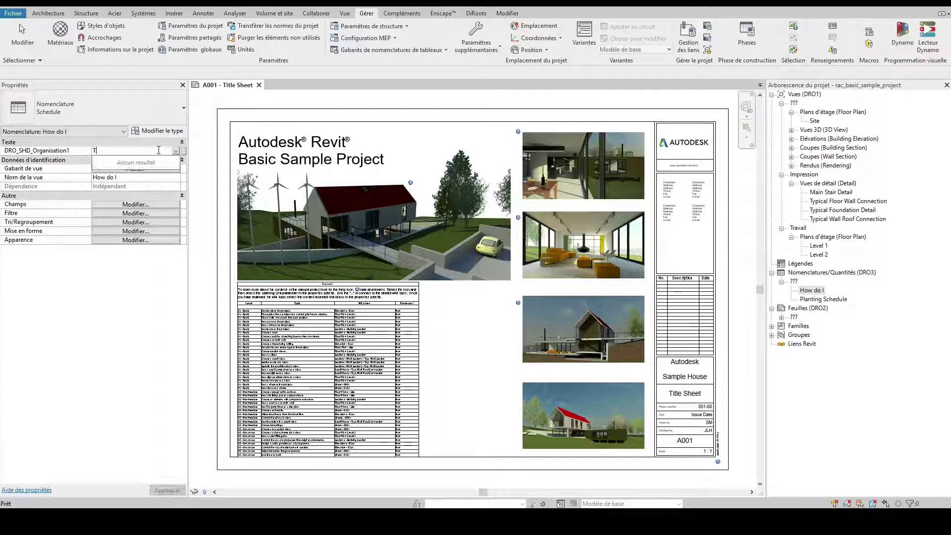
type("ravail")
key("Return")
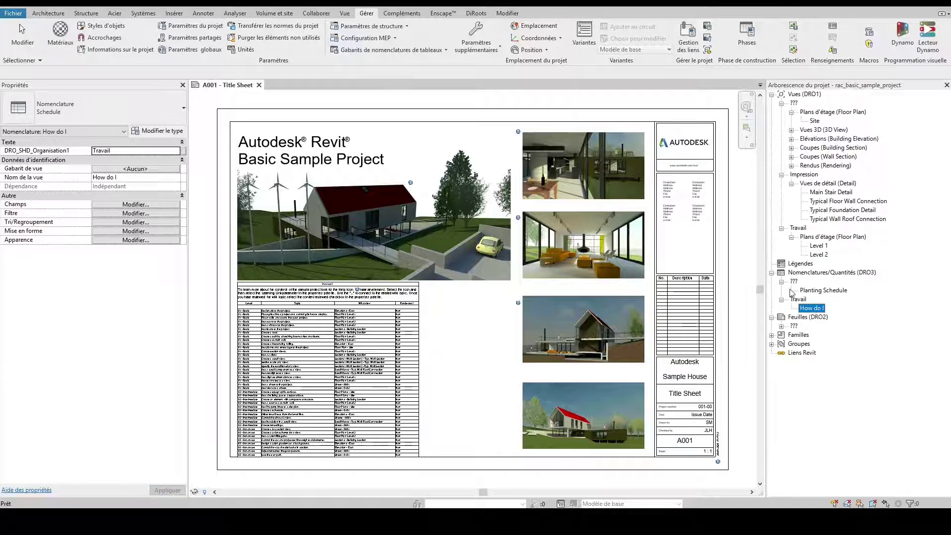
Set DRO_SHD_Organisation1 to Sur feuille for the Planting Schedule.
left_click(815, 291)
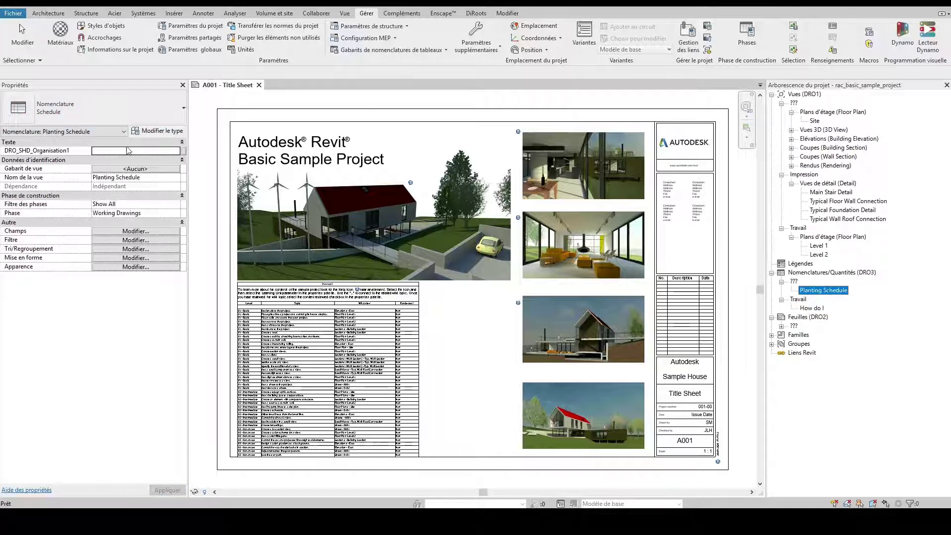
left_click(132, 151)
type("Sur feuille")
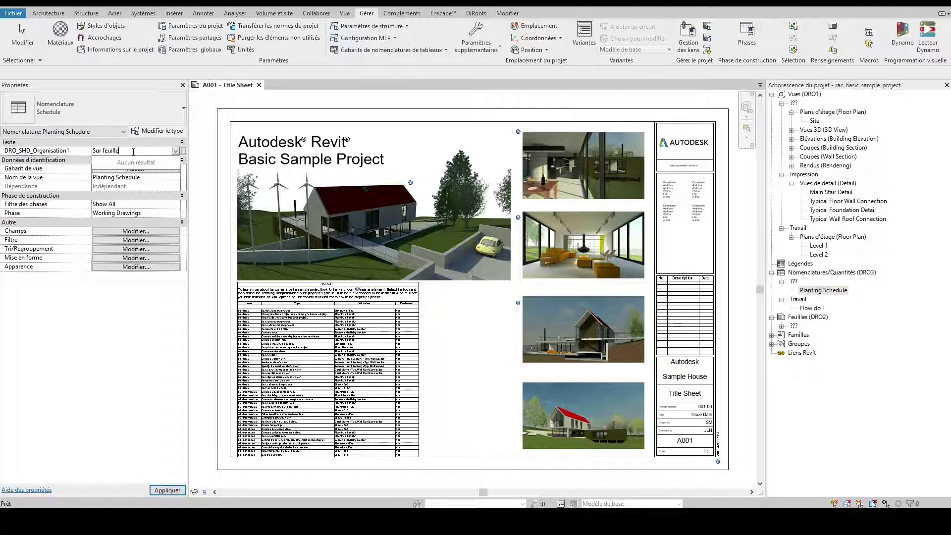
key("Return")
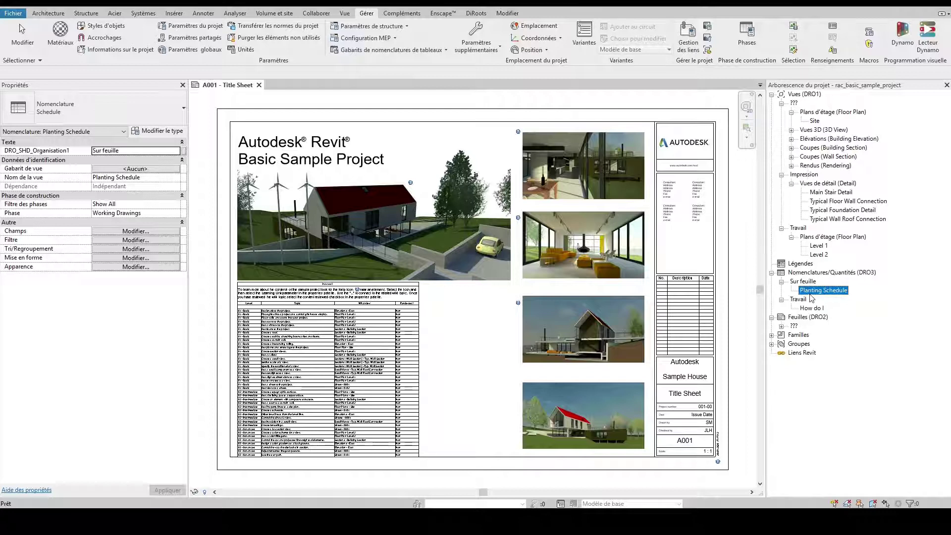
Set DRO_SHT_Organisation1 to Coffrage for the sheet A001 - Title Sheet.
left_click(782, 326)
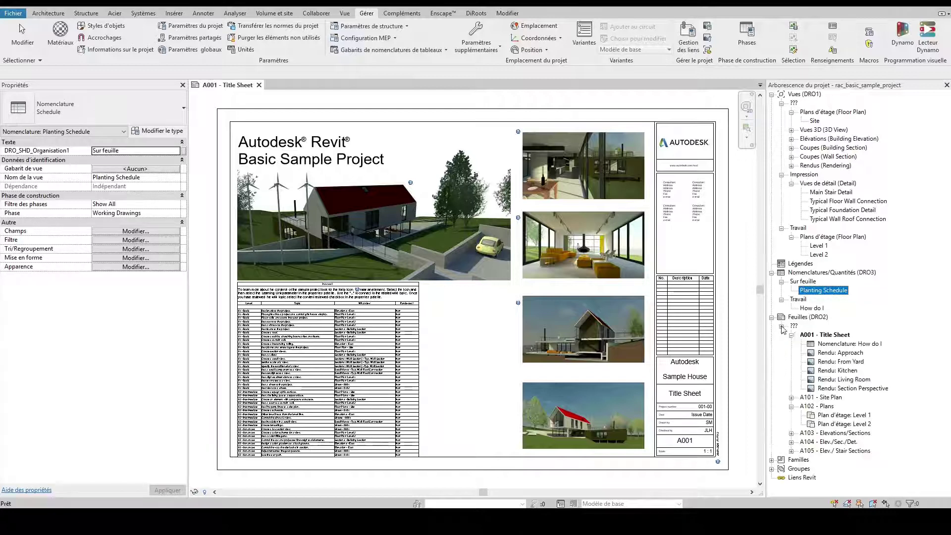
left_click(818, 335)
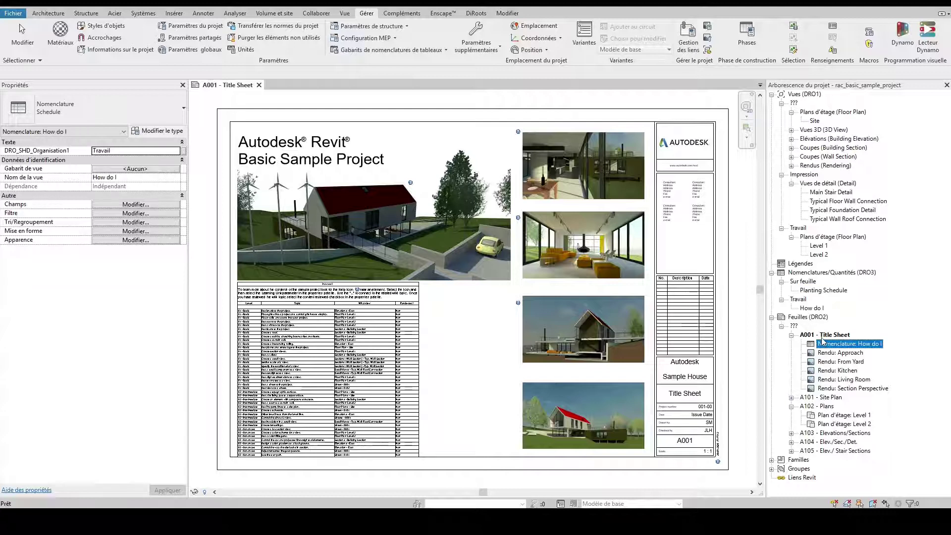
left_click(153, 177)
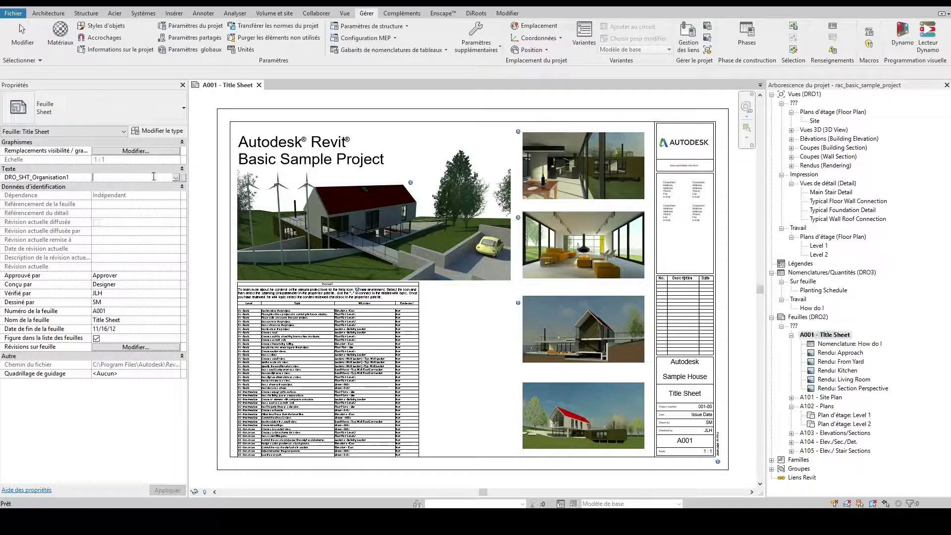
type("Coo")
type("frage")
key("Return")
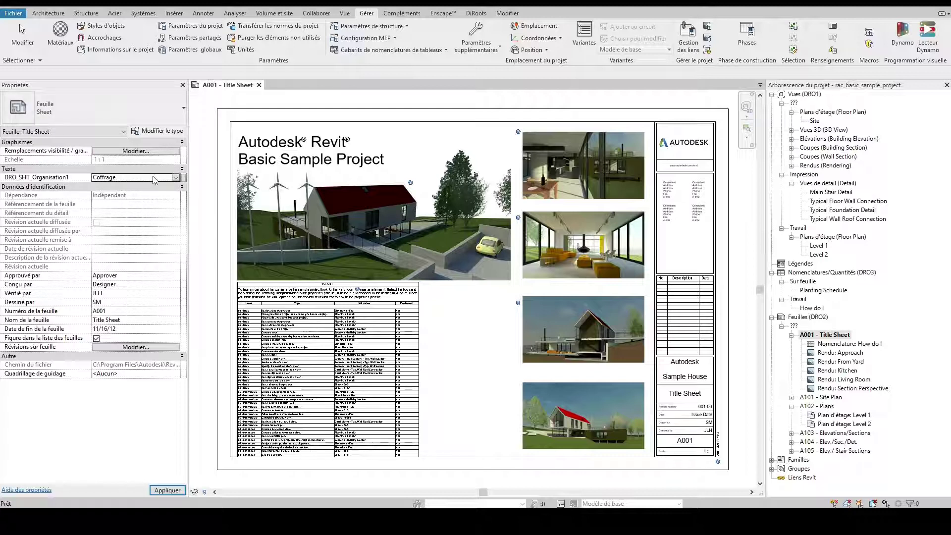
Set DRO_SHT_Organisation1 to Plan de site for the sheet A101 - Site Plan.
left_click(816, 335)
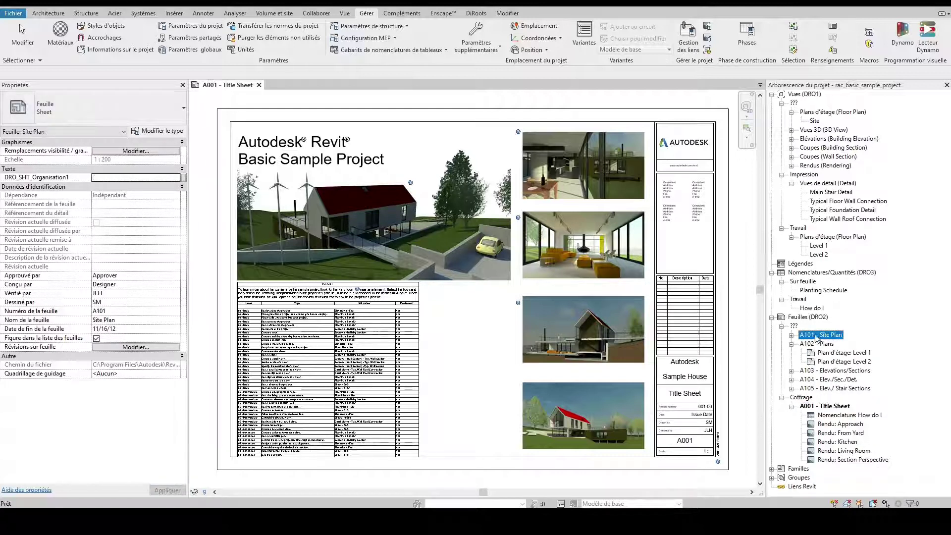
left_click(129, 176)
type("Plan de site")
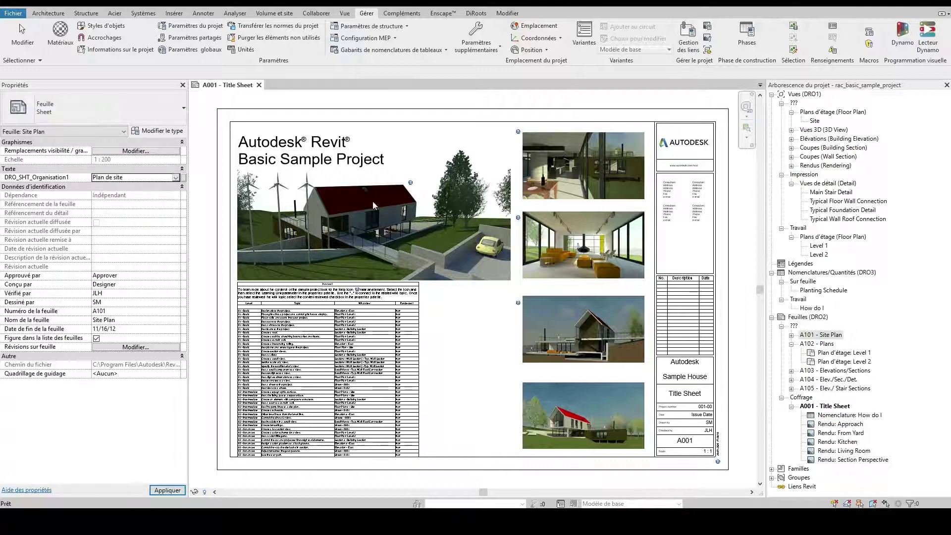
key("Return")
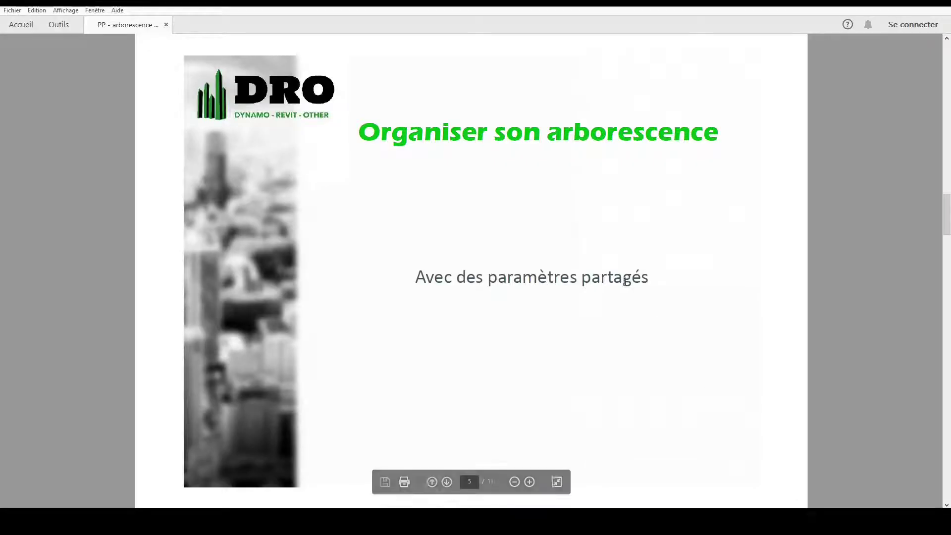
key("Down")
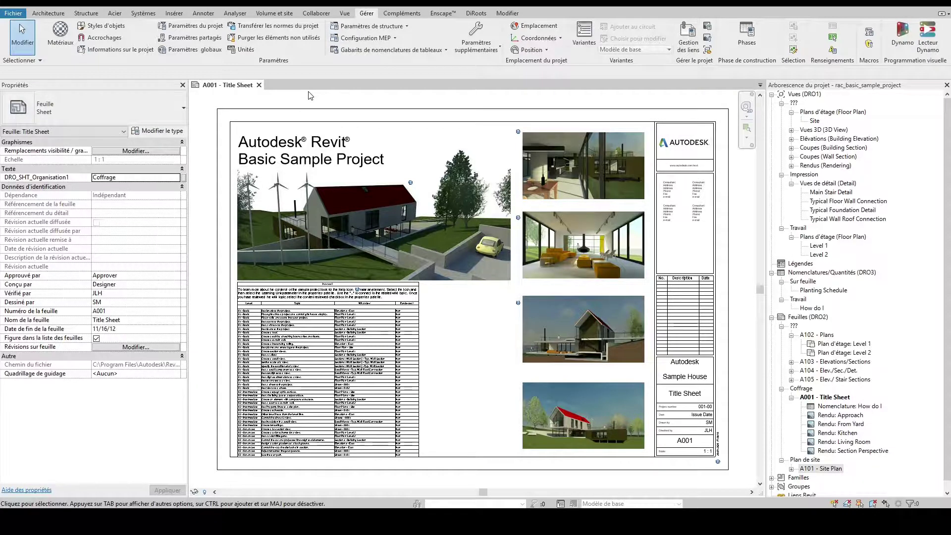
Set the DRO_VW_Organisation1 parameter to DEMO in the Architectural Plan view template.
left_click(346, 16)
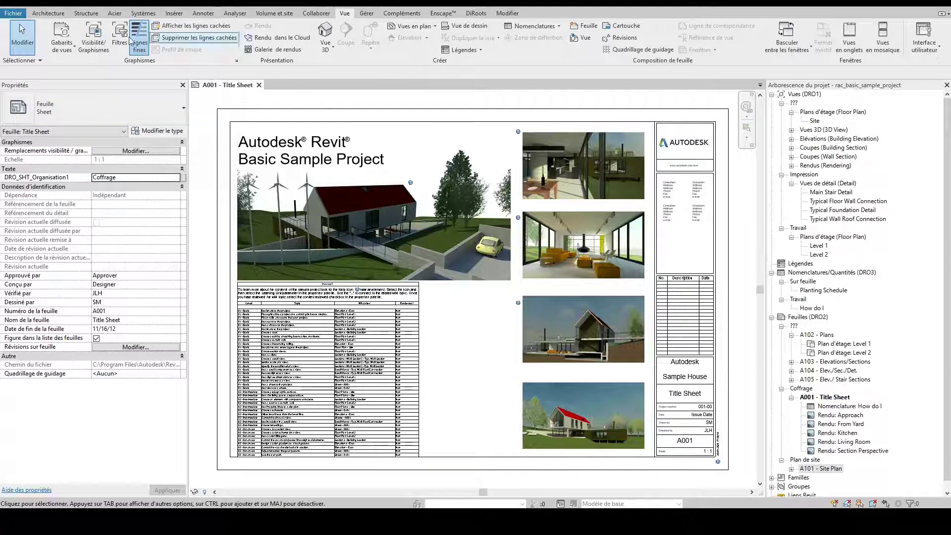
left_click(61, 43)
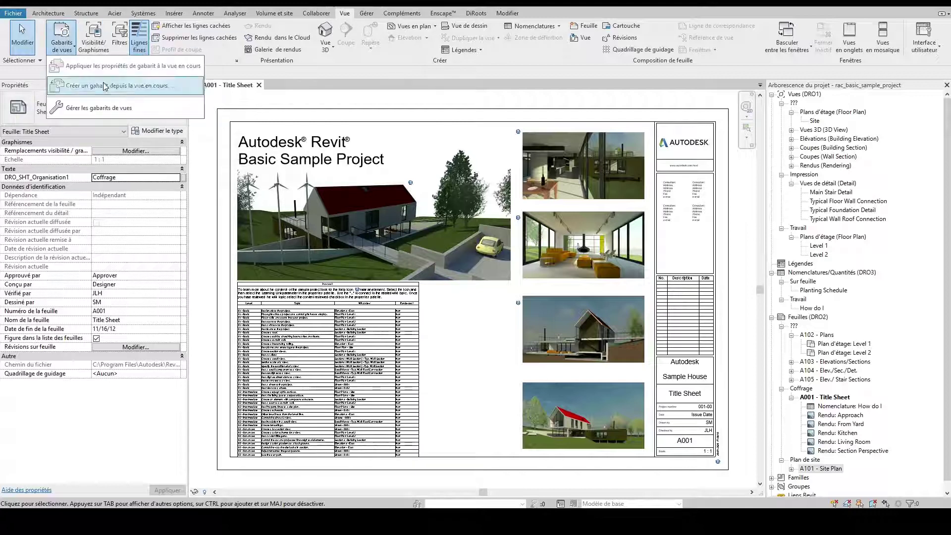
left_click(95, 107)
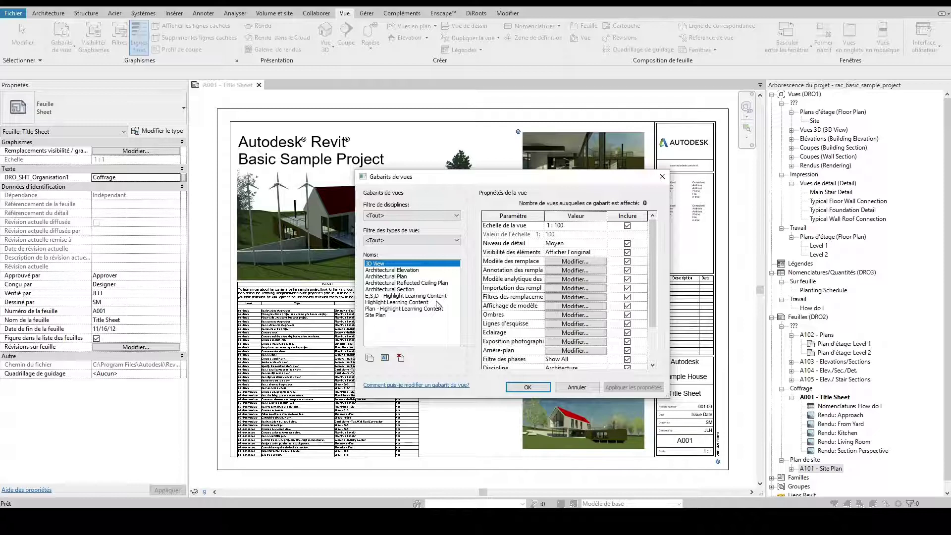
left_click(397, 276)
scroll(614, 296, "down", 2)
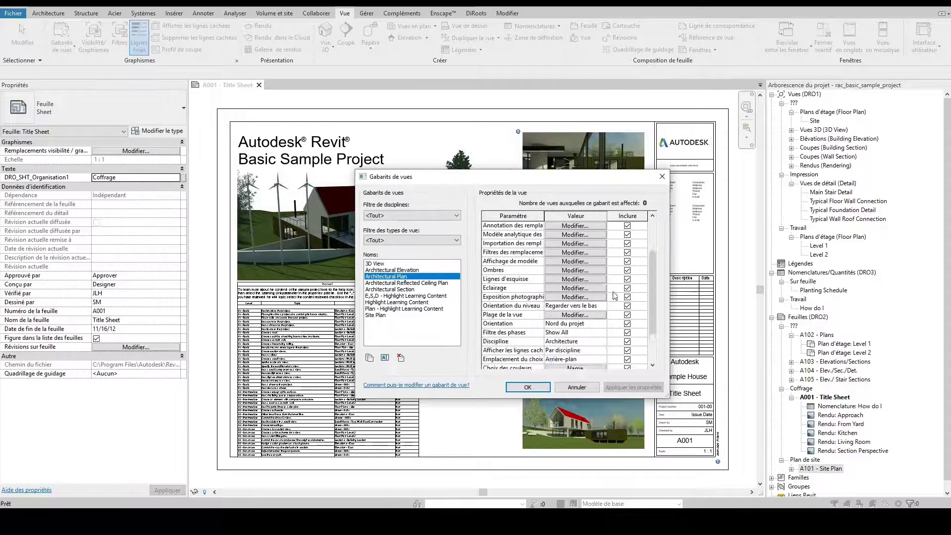
scroll(615, 296, "down", 2)
left_click(564, 351)
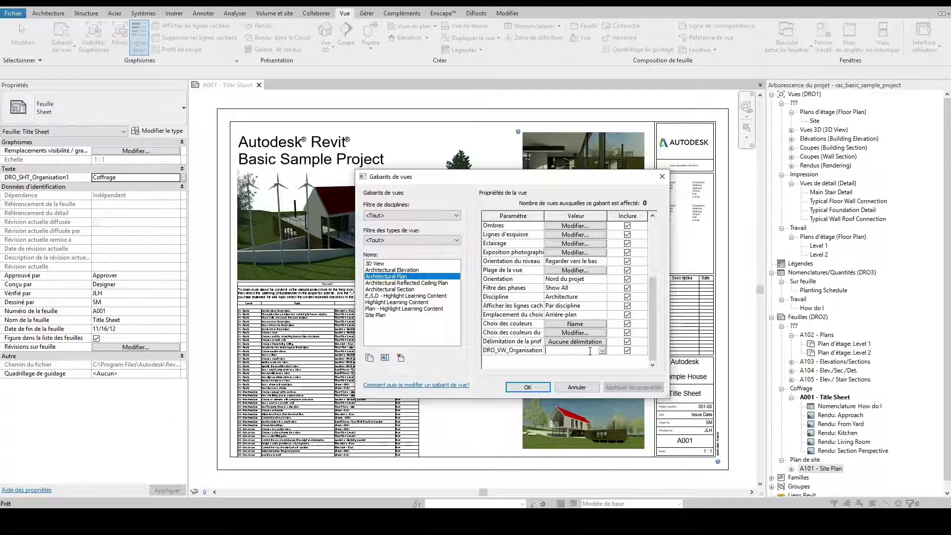
type("DEMON")
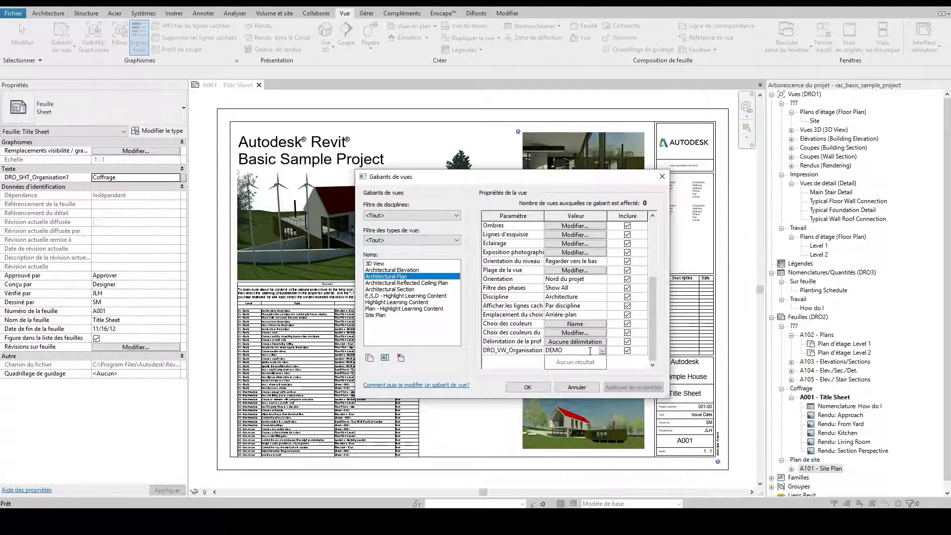
left_click(531, 389)
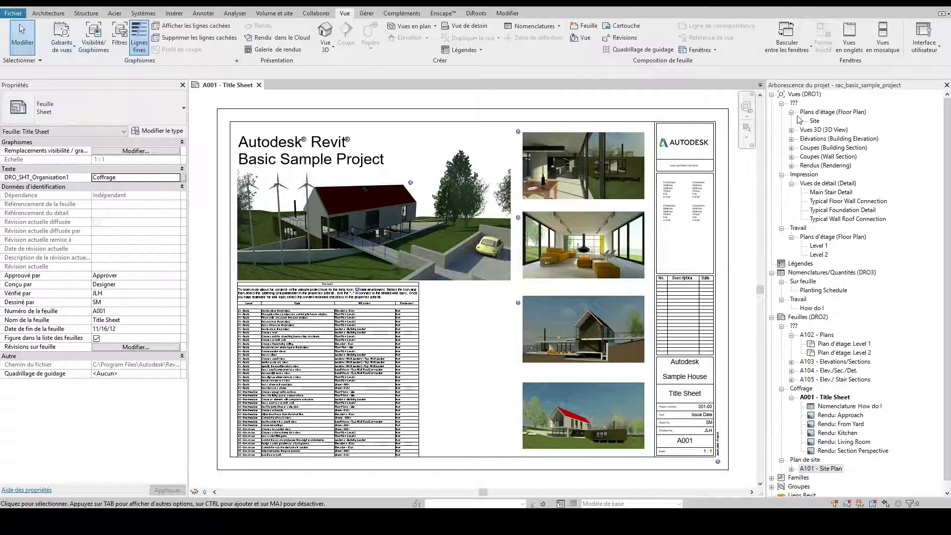
Assign the Architectural Plan view template to the Level 1 and Level 2 floor plans together.
left_click(822, 124)
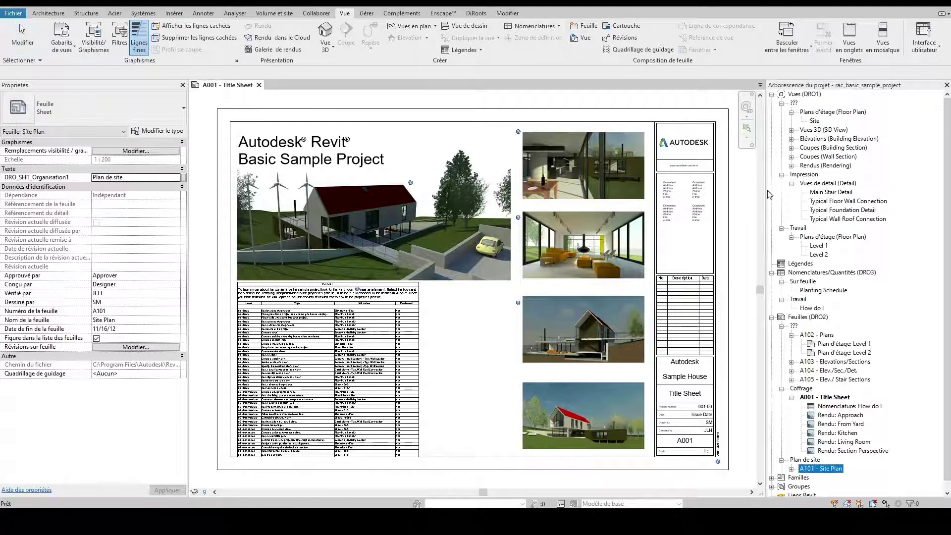
left_click(819, 246)
left_click(819, 254, "ctrl")
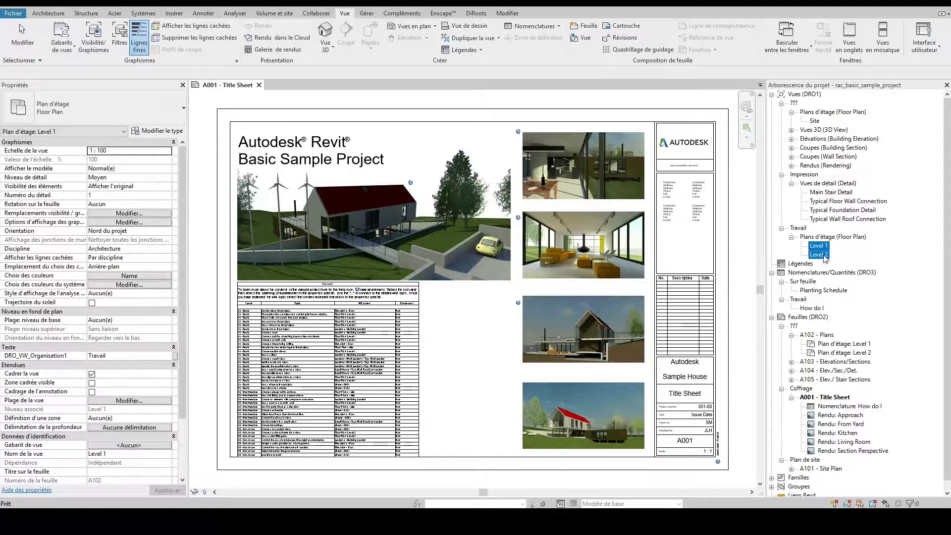
left_click(147, 399)
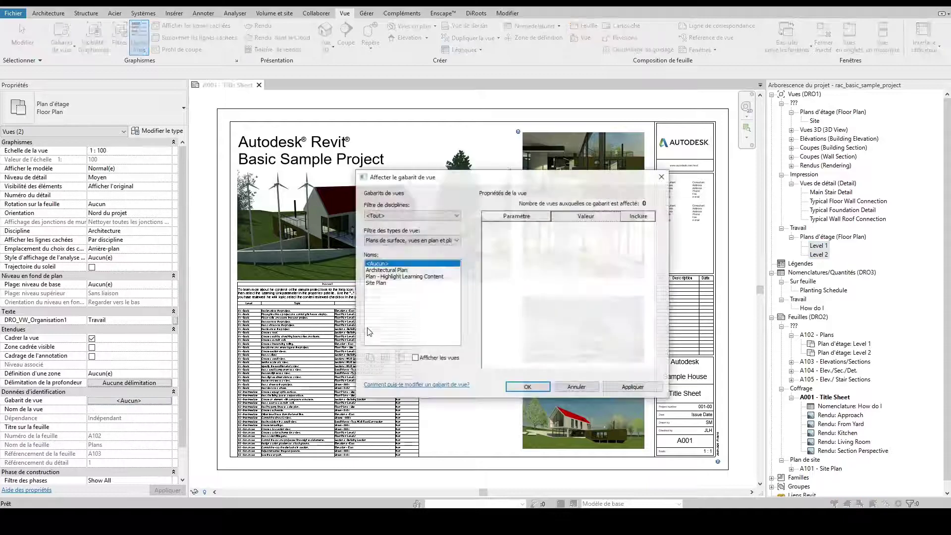
left_click(386, 270)
left_click(528, 387)
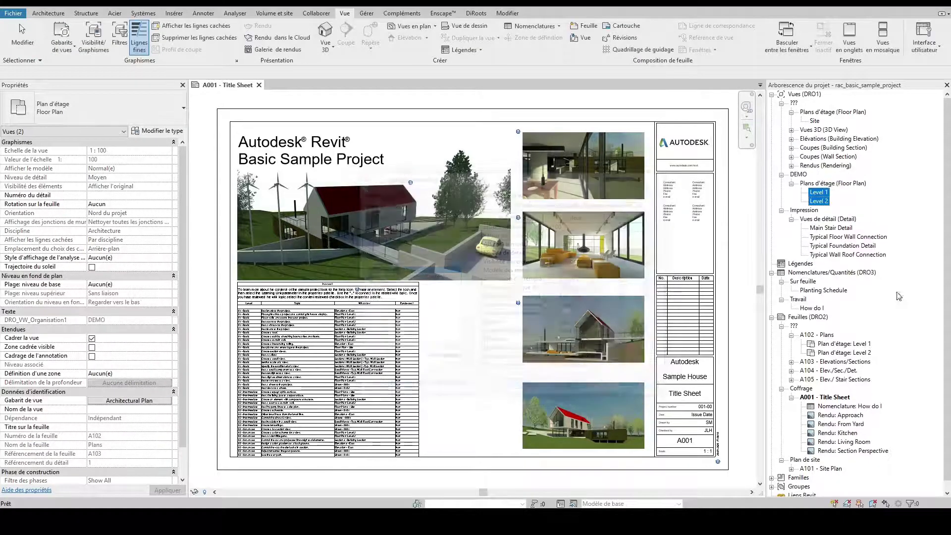
Assign the Architectural Plan template to the Typ. Wall Section view, listing templates of all view types.
left_click(792, 156)
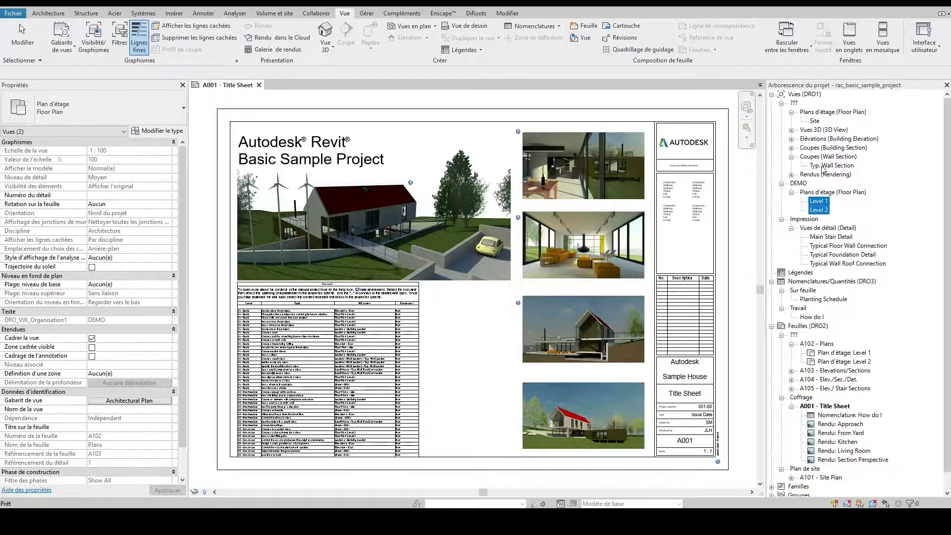
left_click(825, 166)
left_click(130, 410)
left_click(409, 241)
left_click(409, 250)
left_click(396, 288)
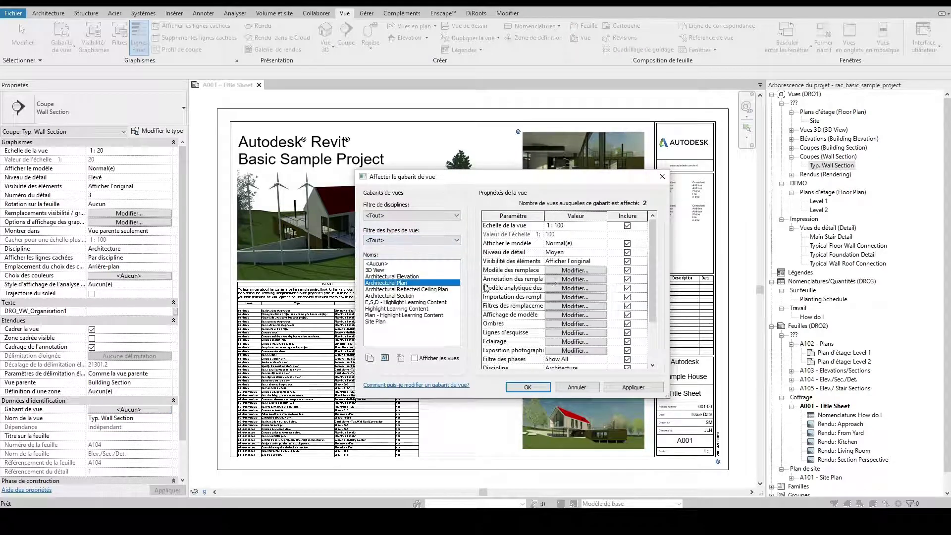
left_click(527, 387)
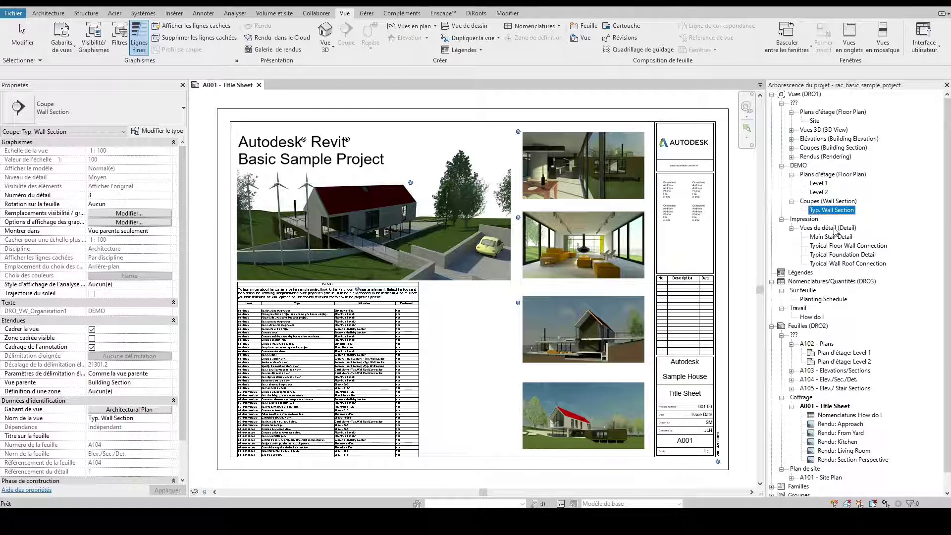
Start a new floor plan and make Architectural Plan the template applied to new views of the Floor Plan type.
left_click(426, 27)
left_click(422, 41)
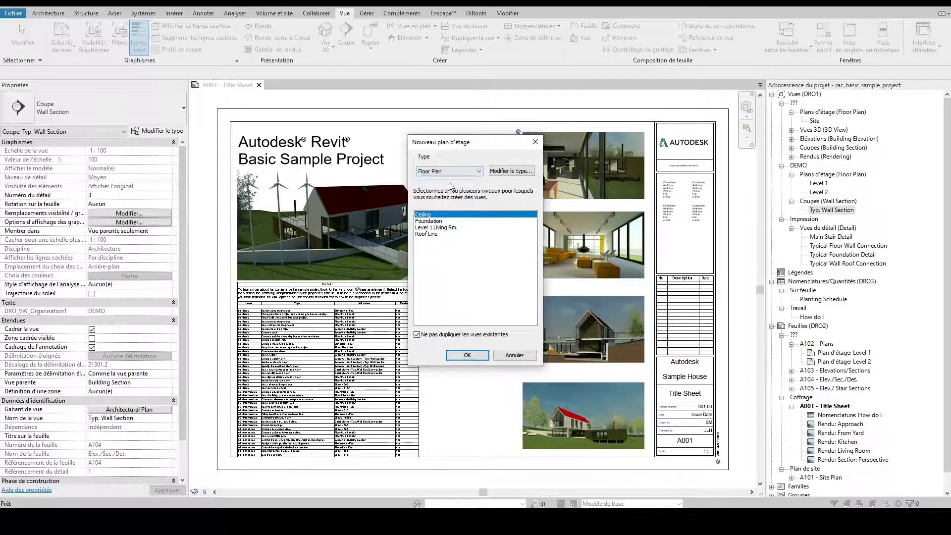
left_click(509, 172)
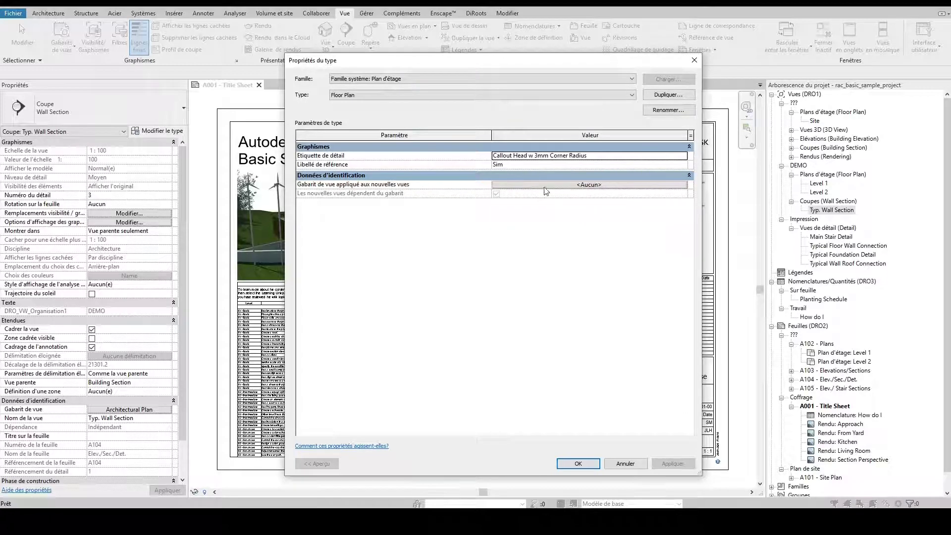
left_click(604, 185)
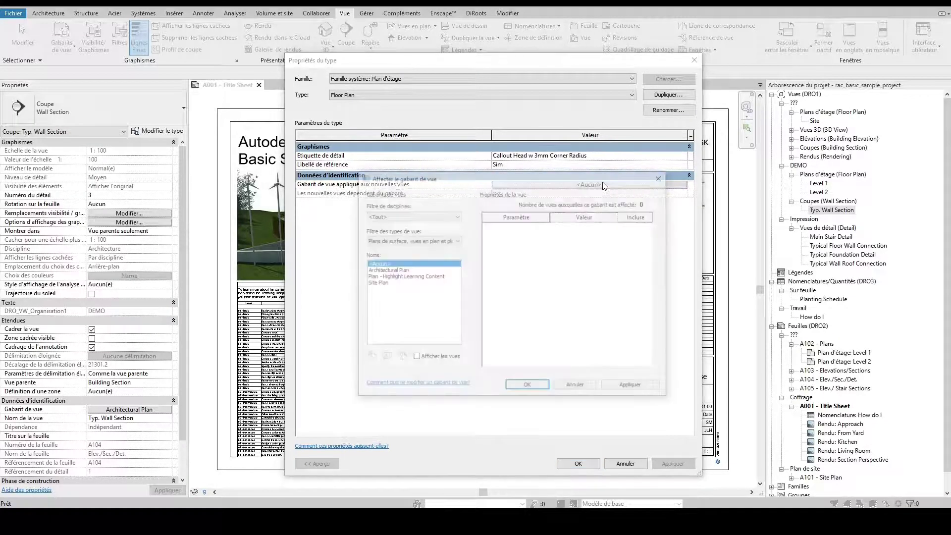
left_click(385, 270)
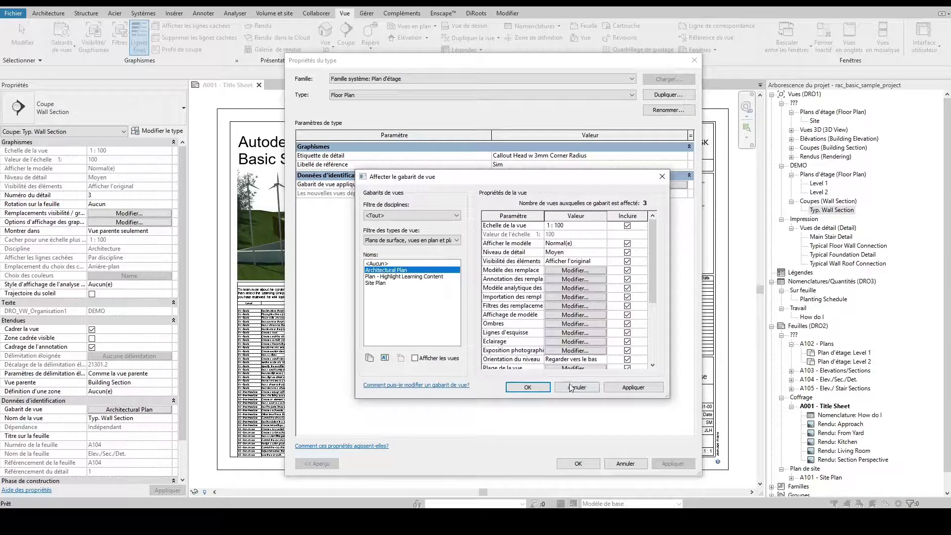
scroll(590, 292, "down", 3)
left_click(616, 388)
left_click(541, 388)
left_click(672, 463)
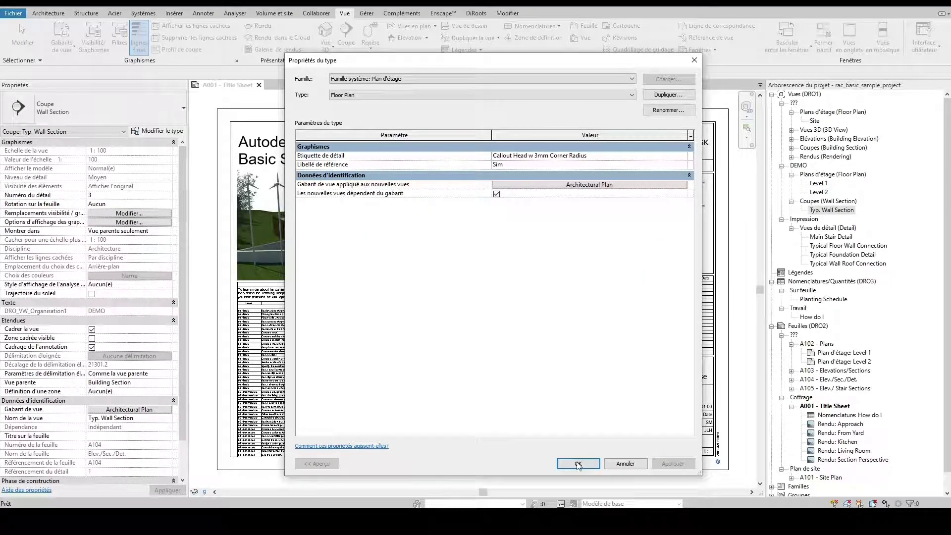
left_click(577, 463)
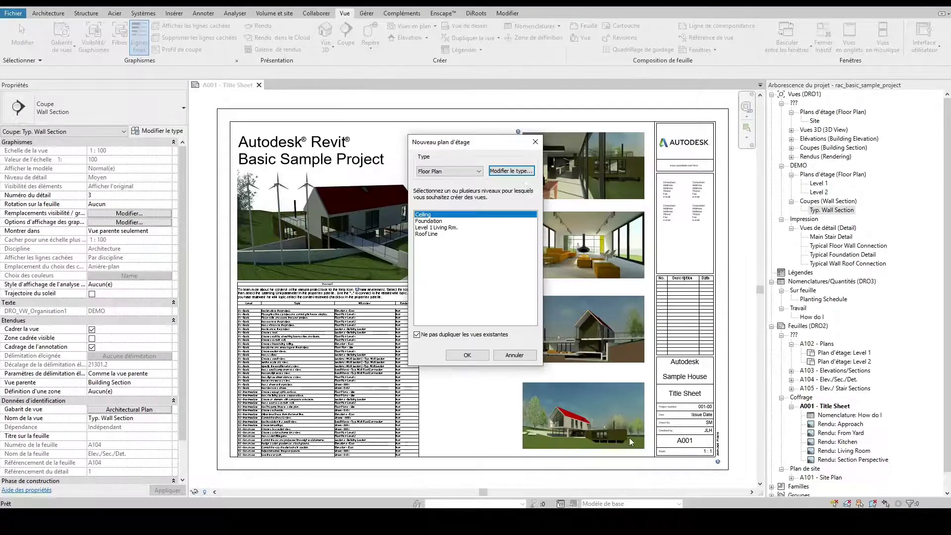
Create a floor plan view for the level Level 1 Living Rm.
left_click(436, 229)
left_click(467, 355)
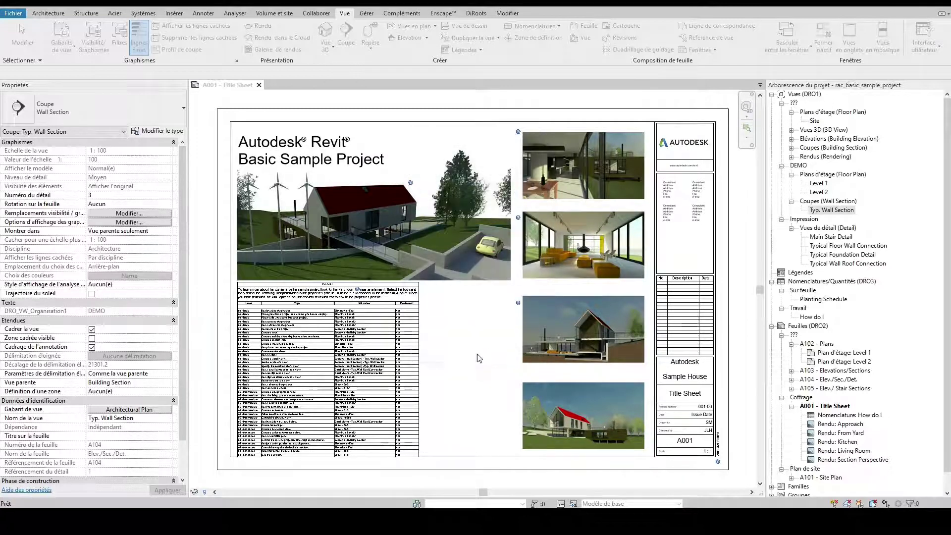
left_click(830, 192)
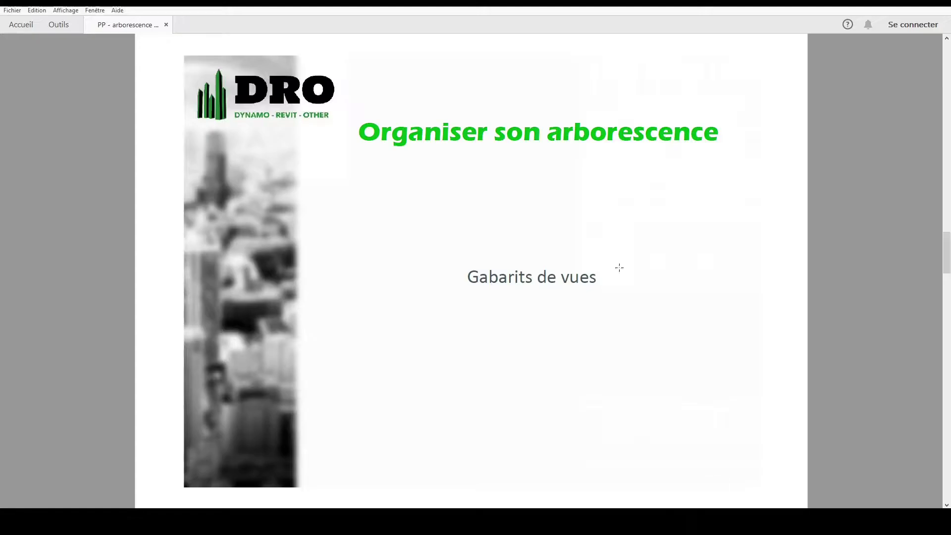
scroll(606, 256, "down", 2)
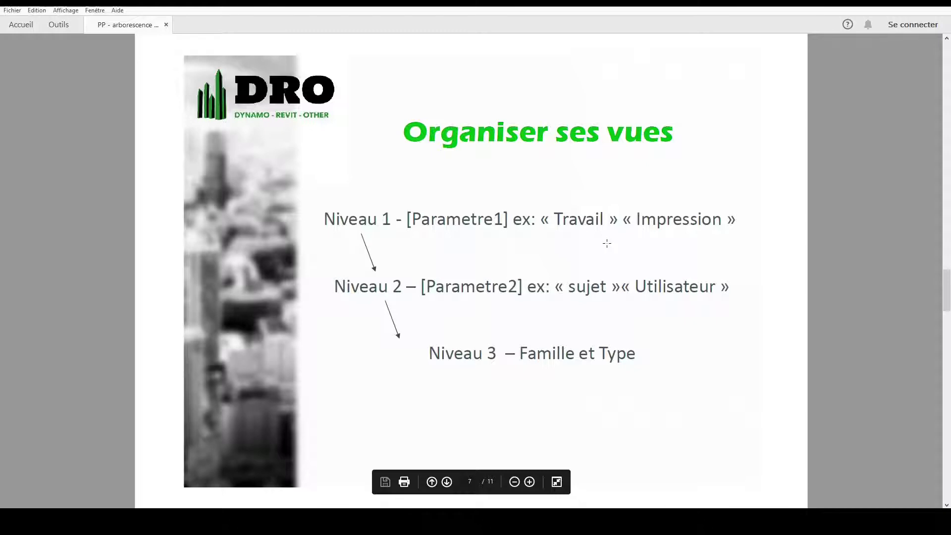